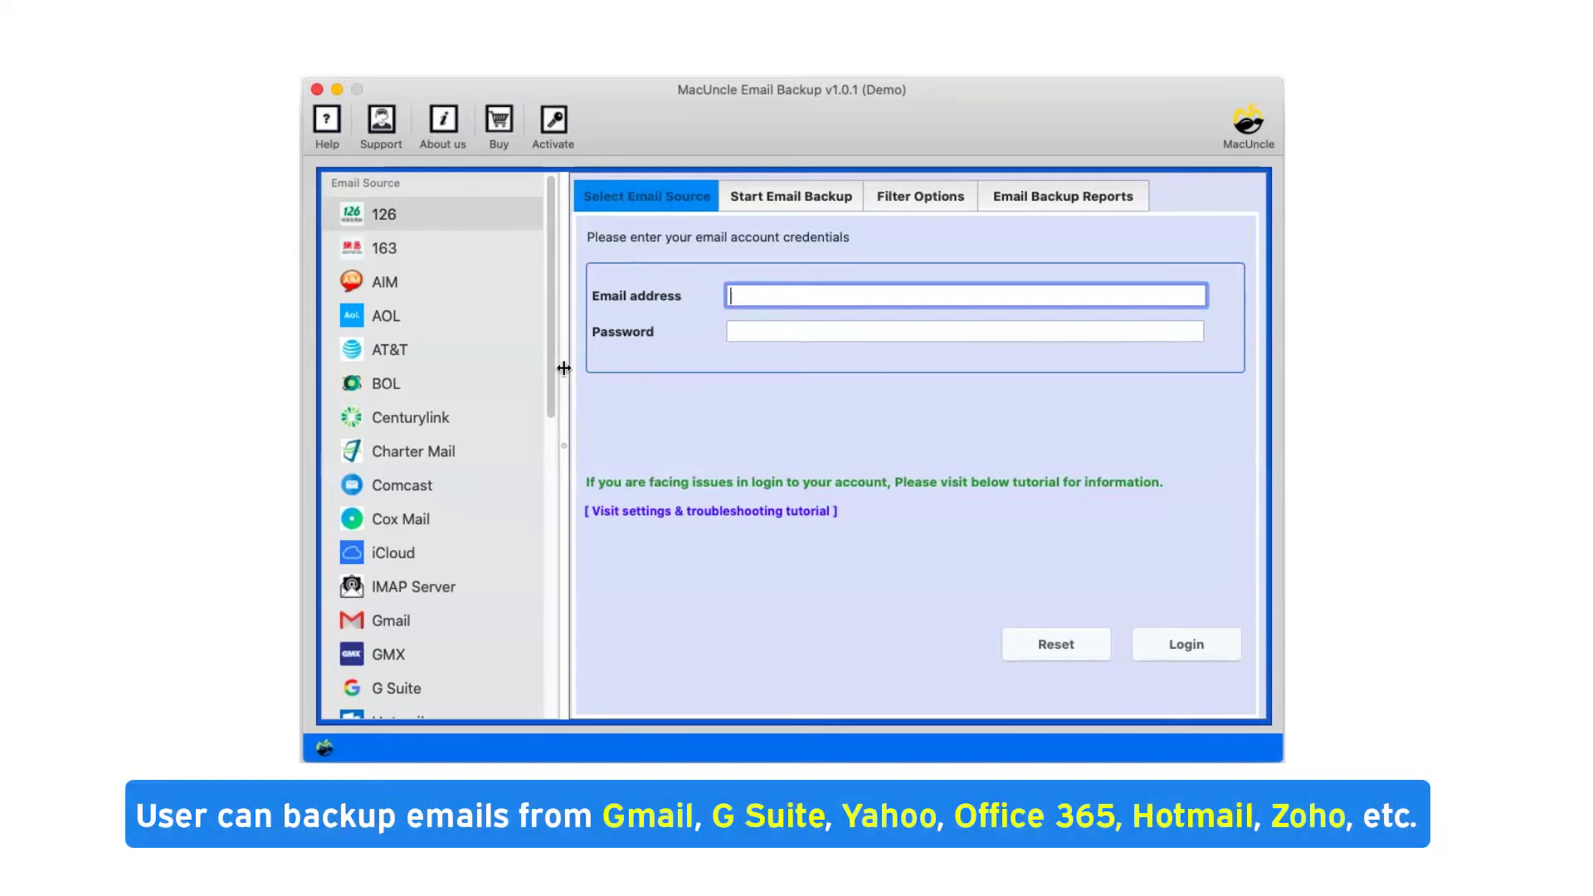
mouse_move(549, 347)
mouse_down()
mouse_move(548, 664)
mouse_move(552, 341)
mouse_up()
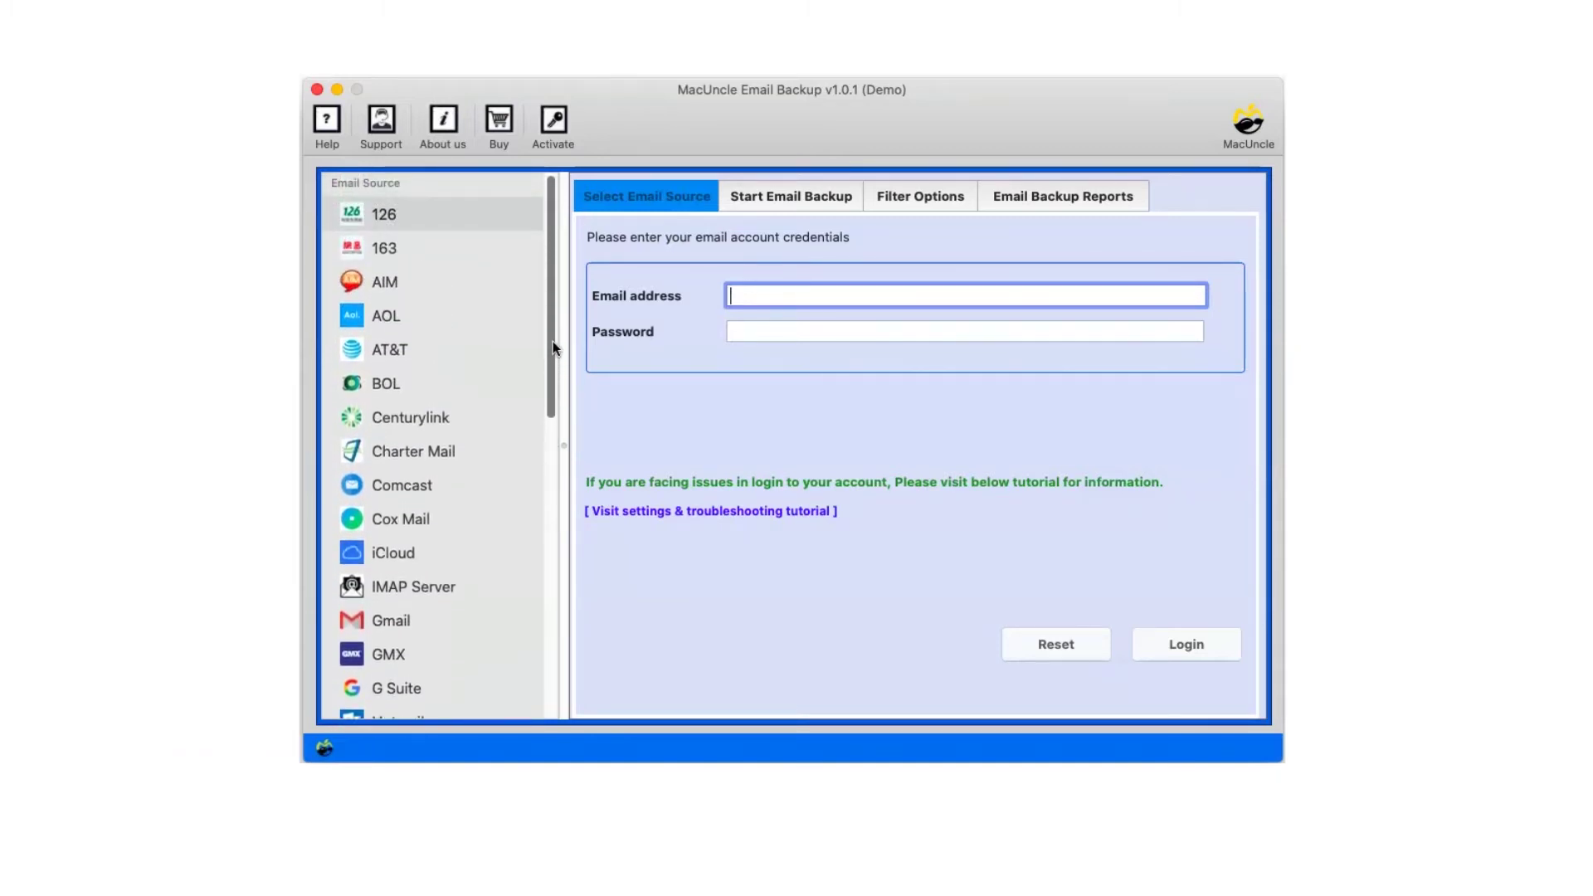
click(425, 618)
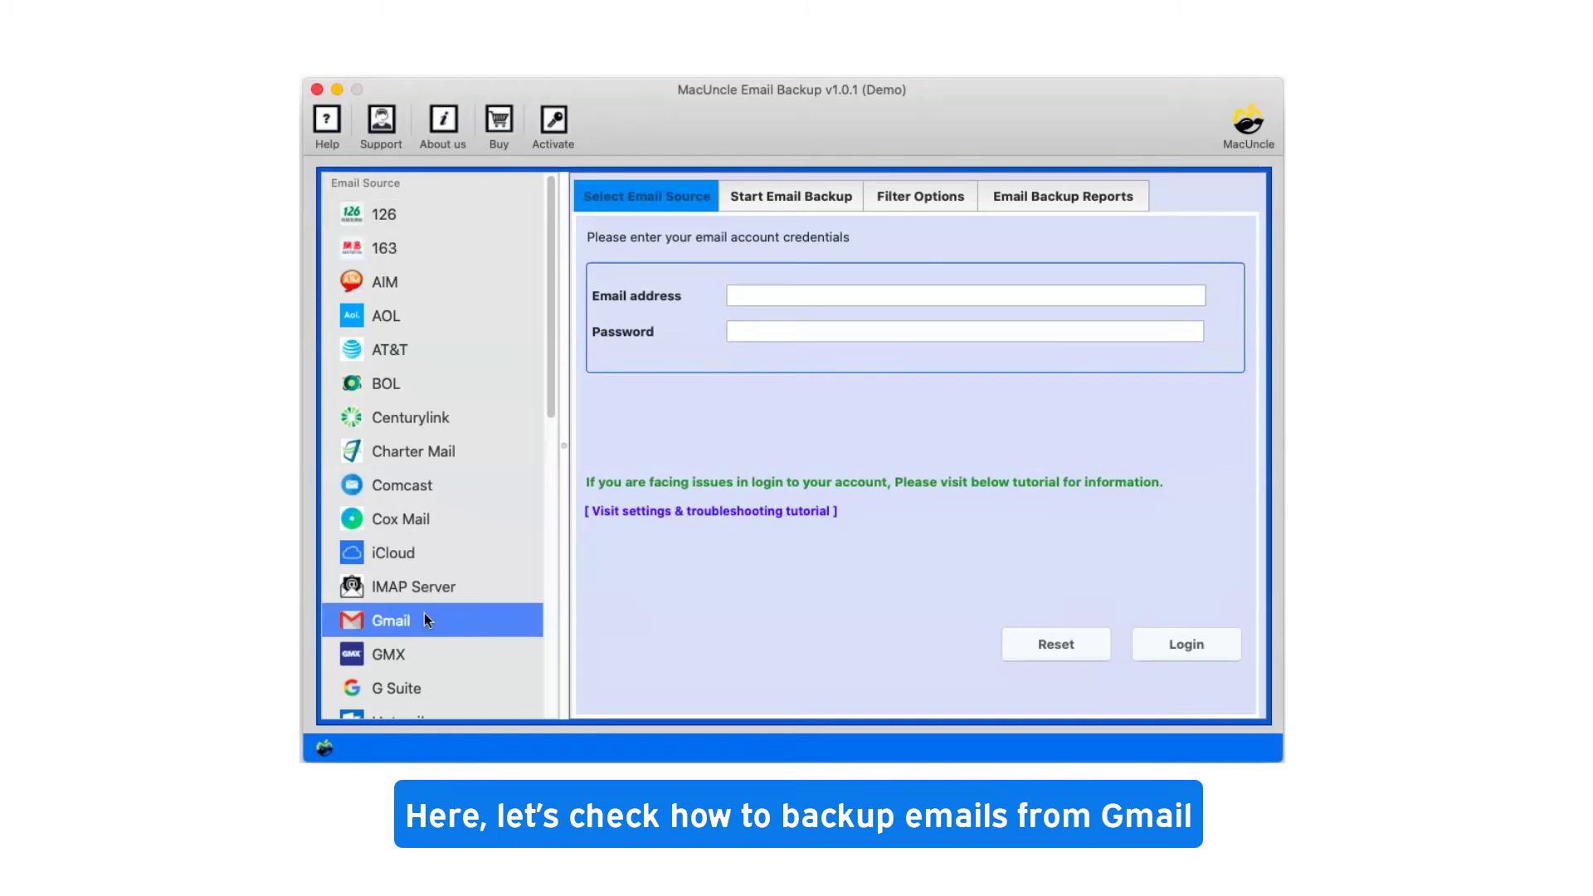
click(734, 295)
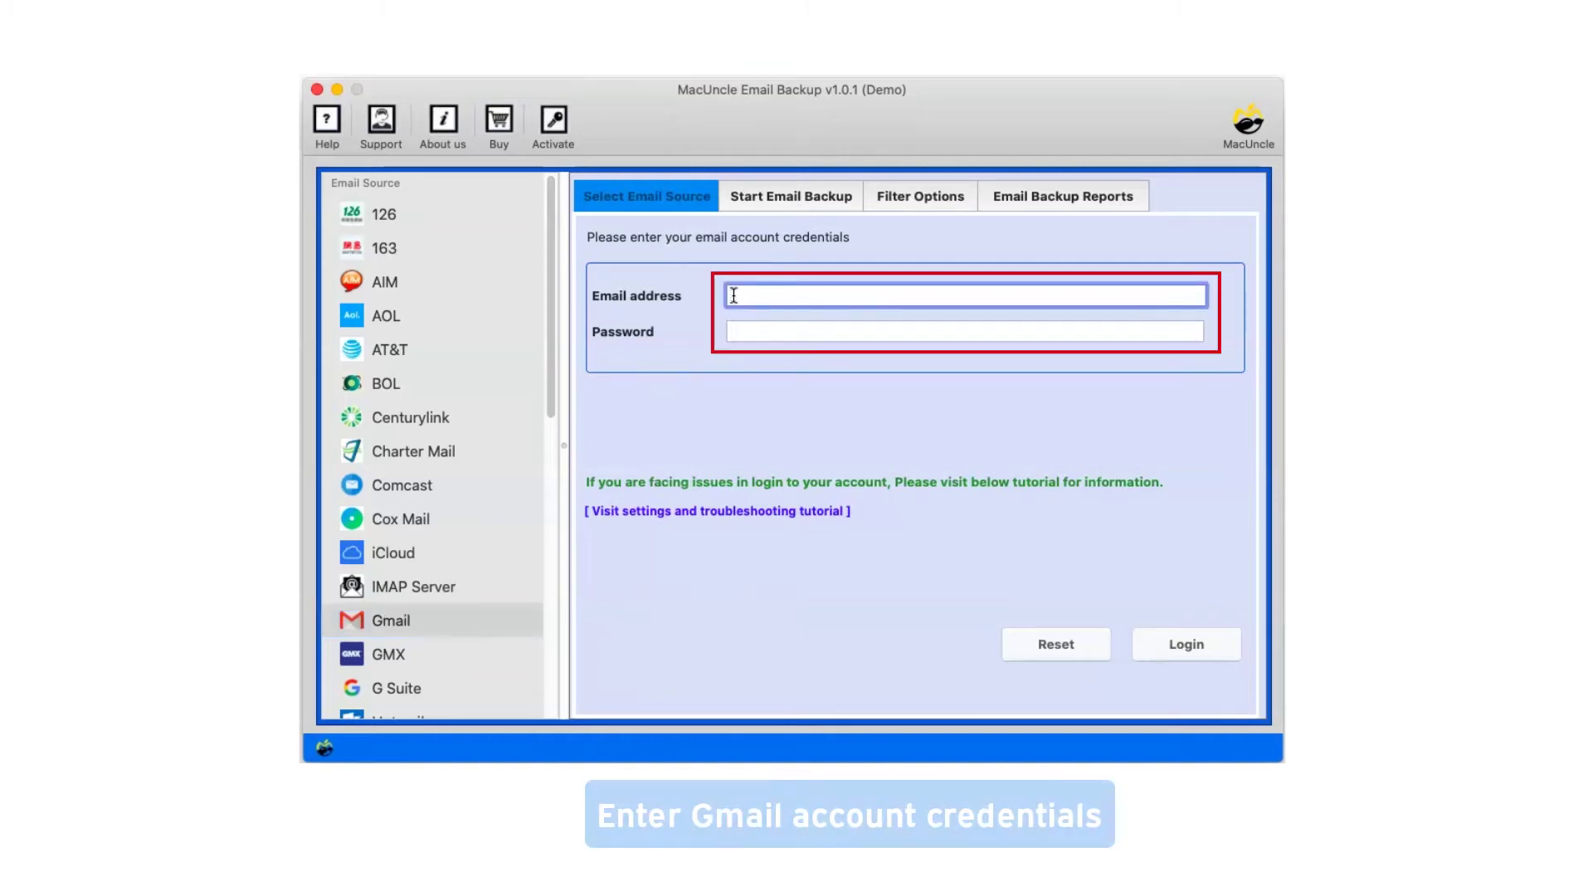
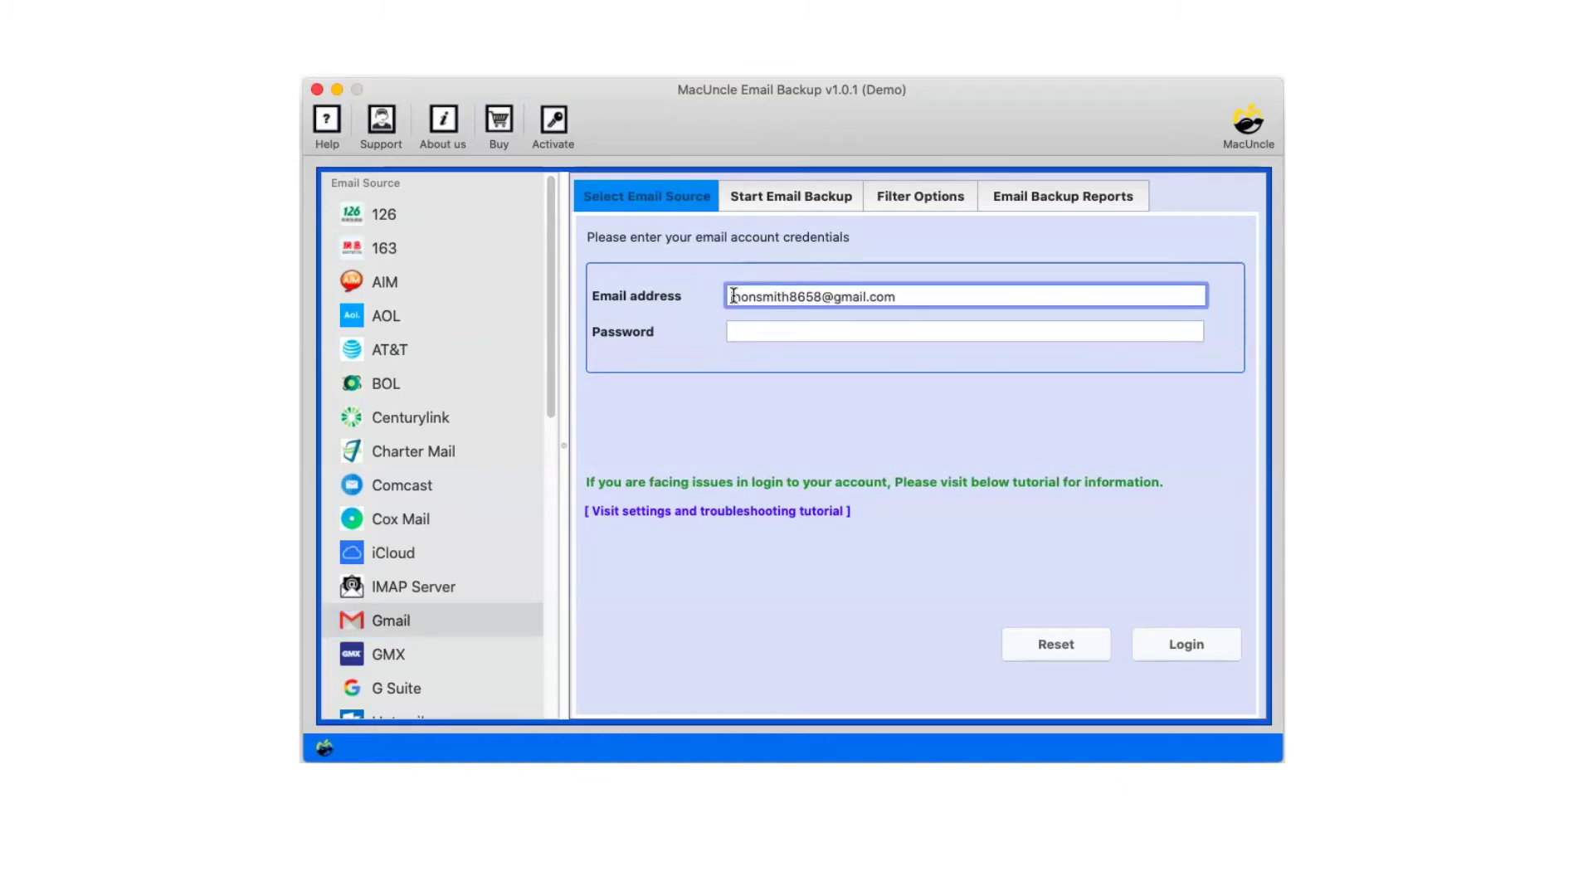
click(739, 329)
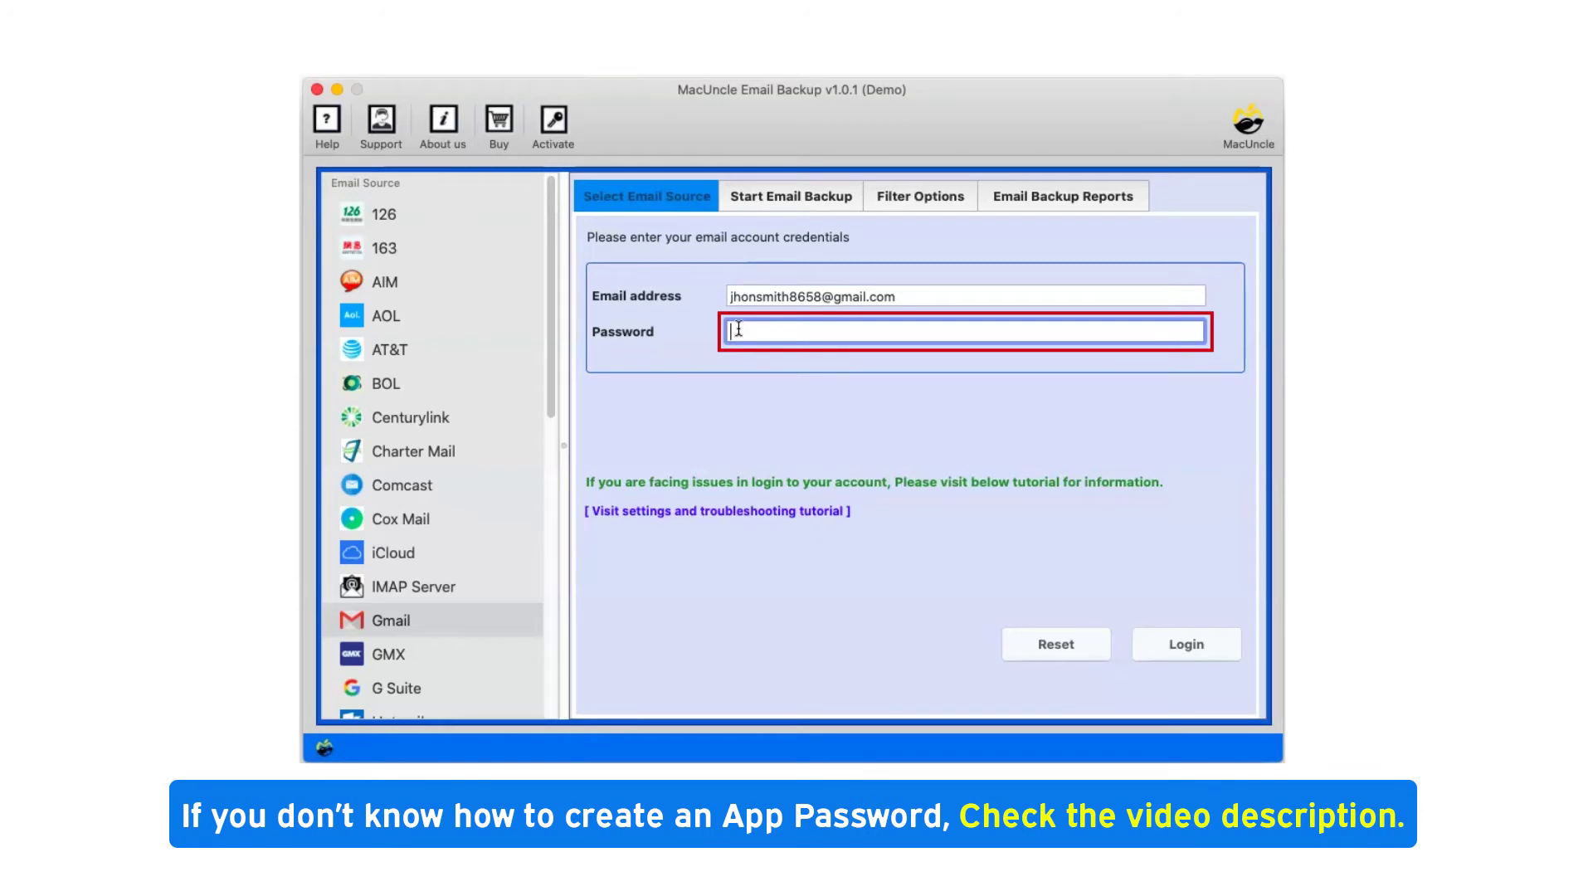
text(•••••••••••••••)
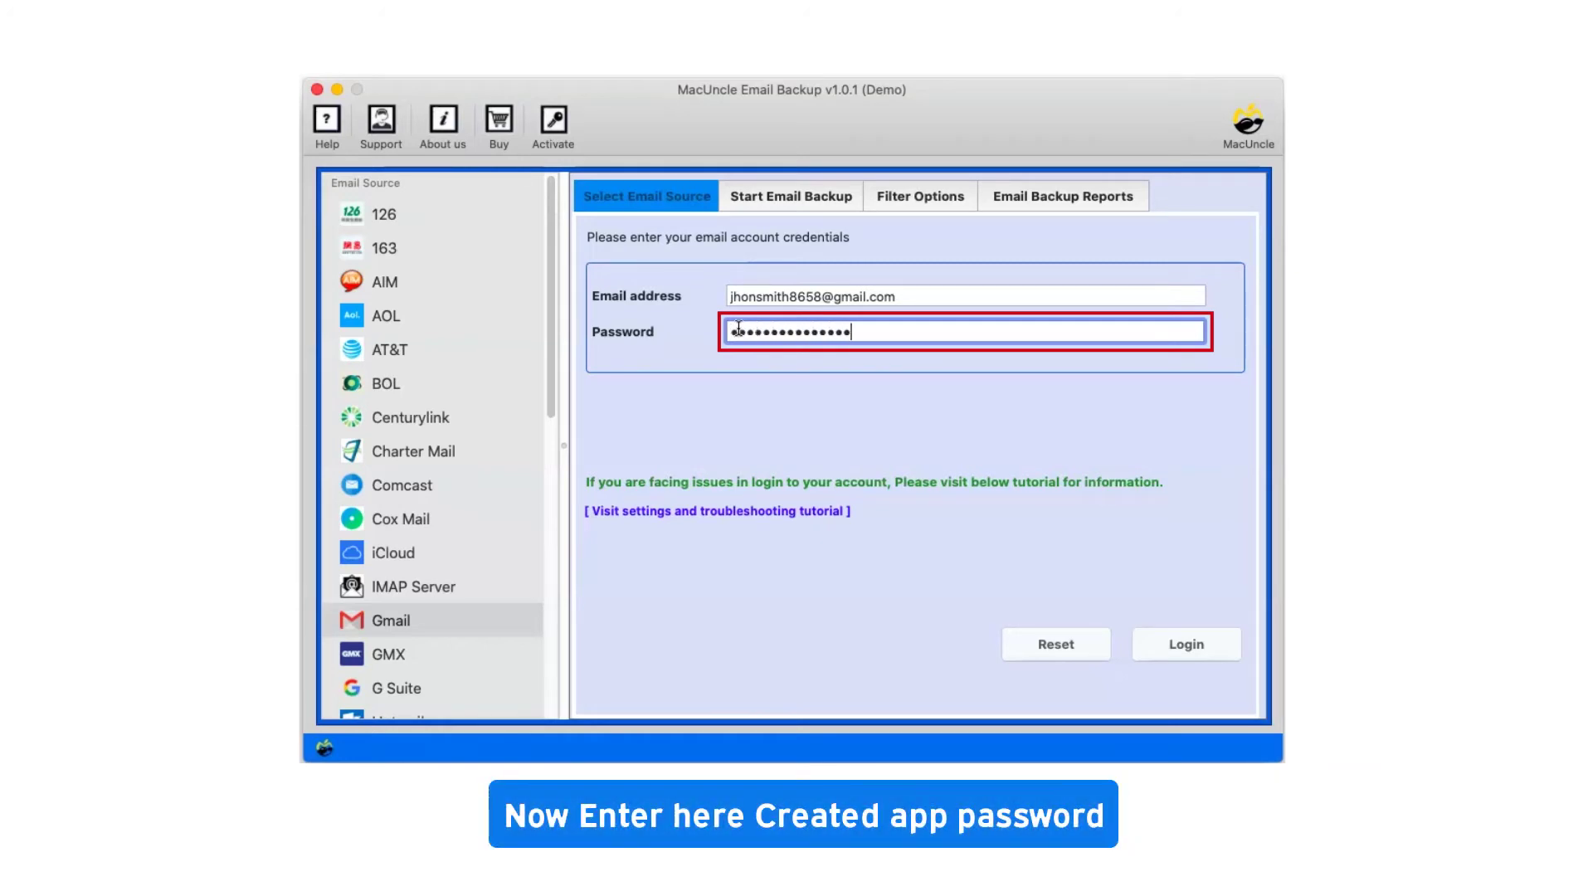
text(•)
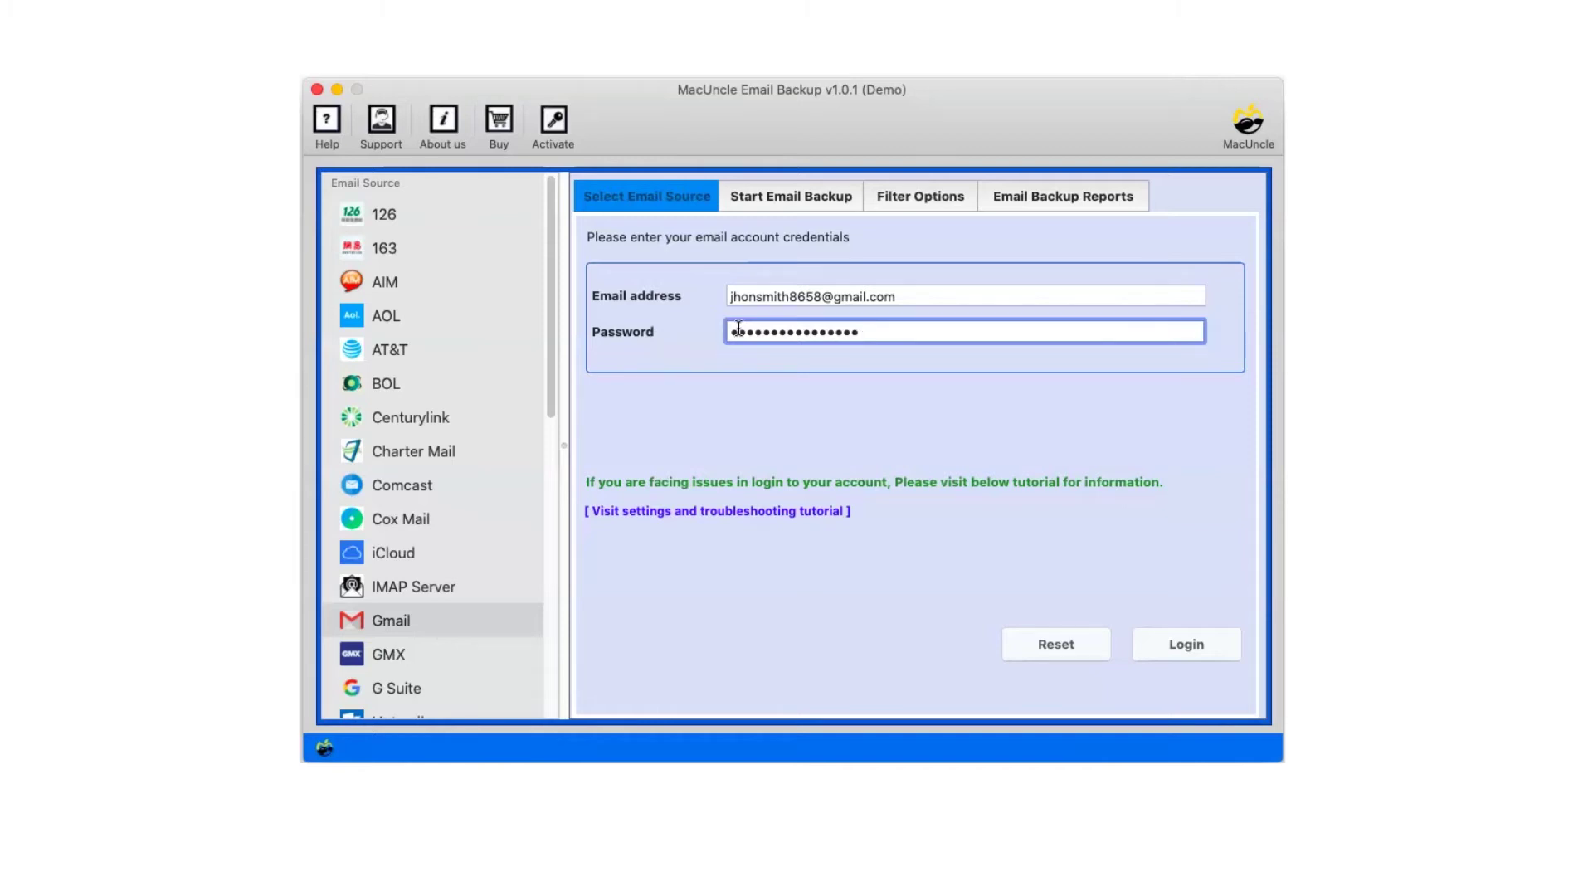
click(1196, 641)
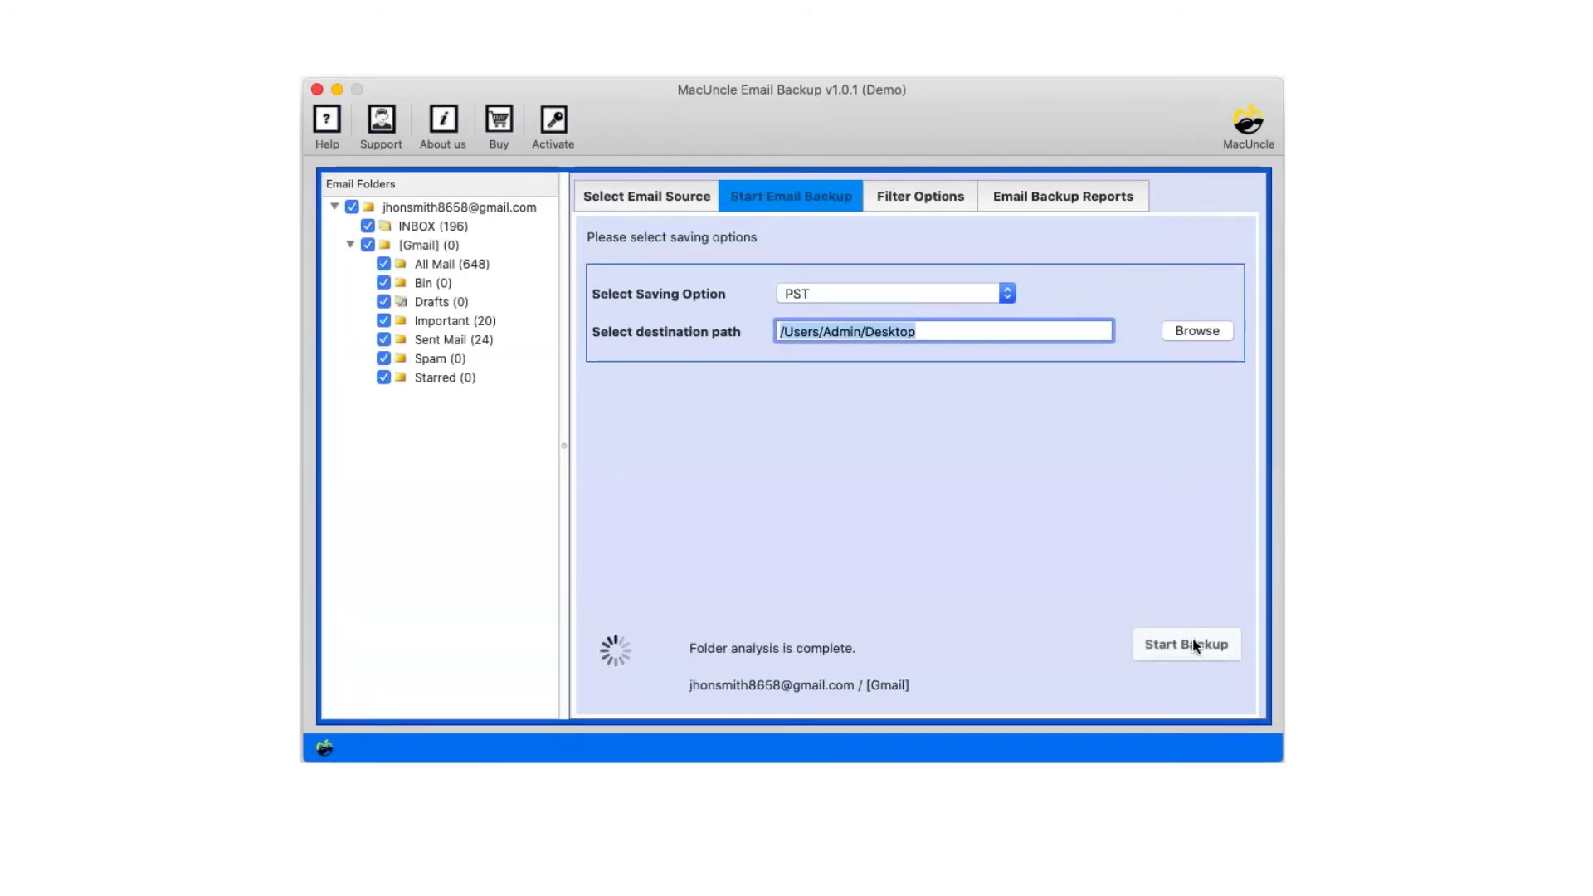
Step: Clear the [Gmail] folder, leaving INBOX, All Mail, Important and Sent Mail selected
click(367, 244)
click(383, 264)
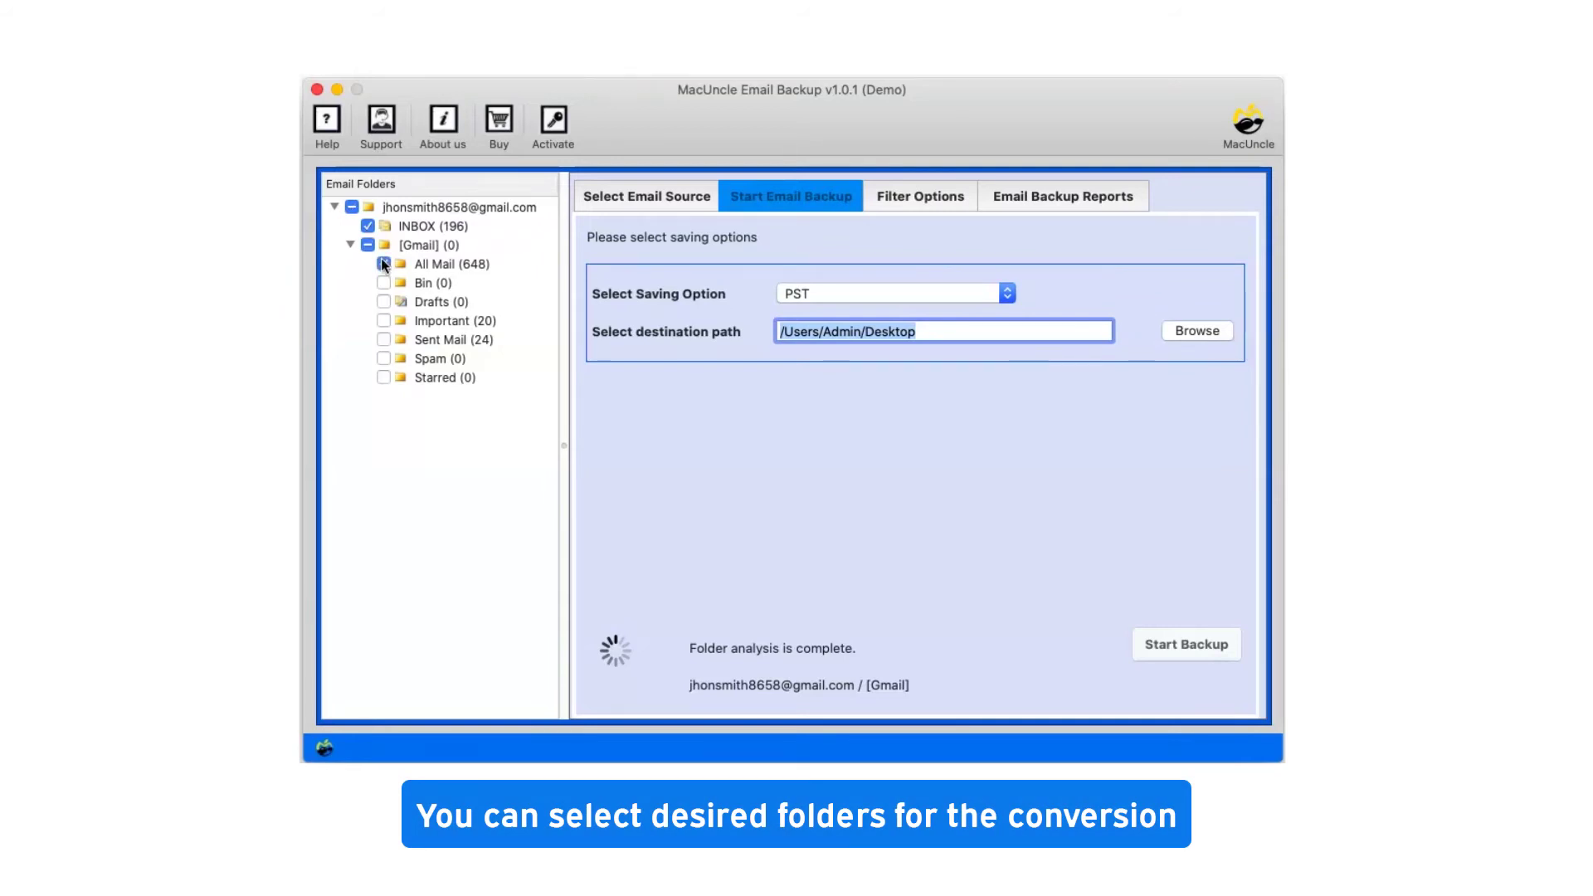
click(384, 339)
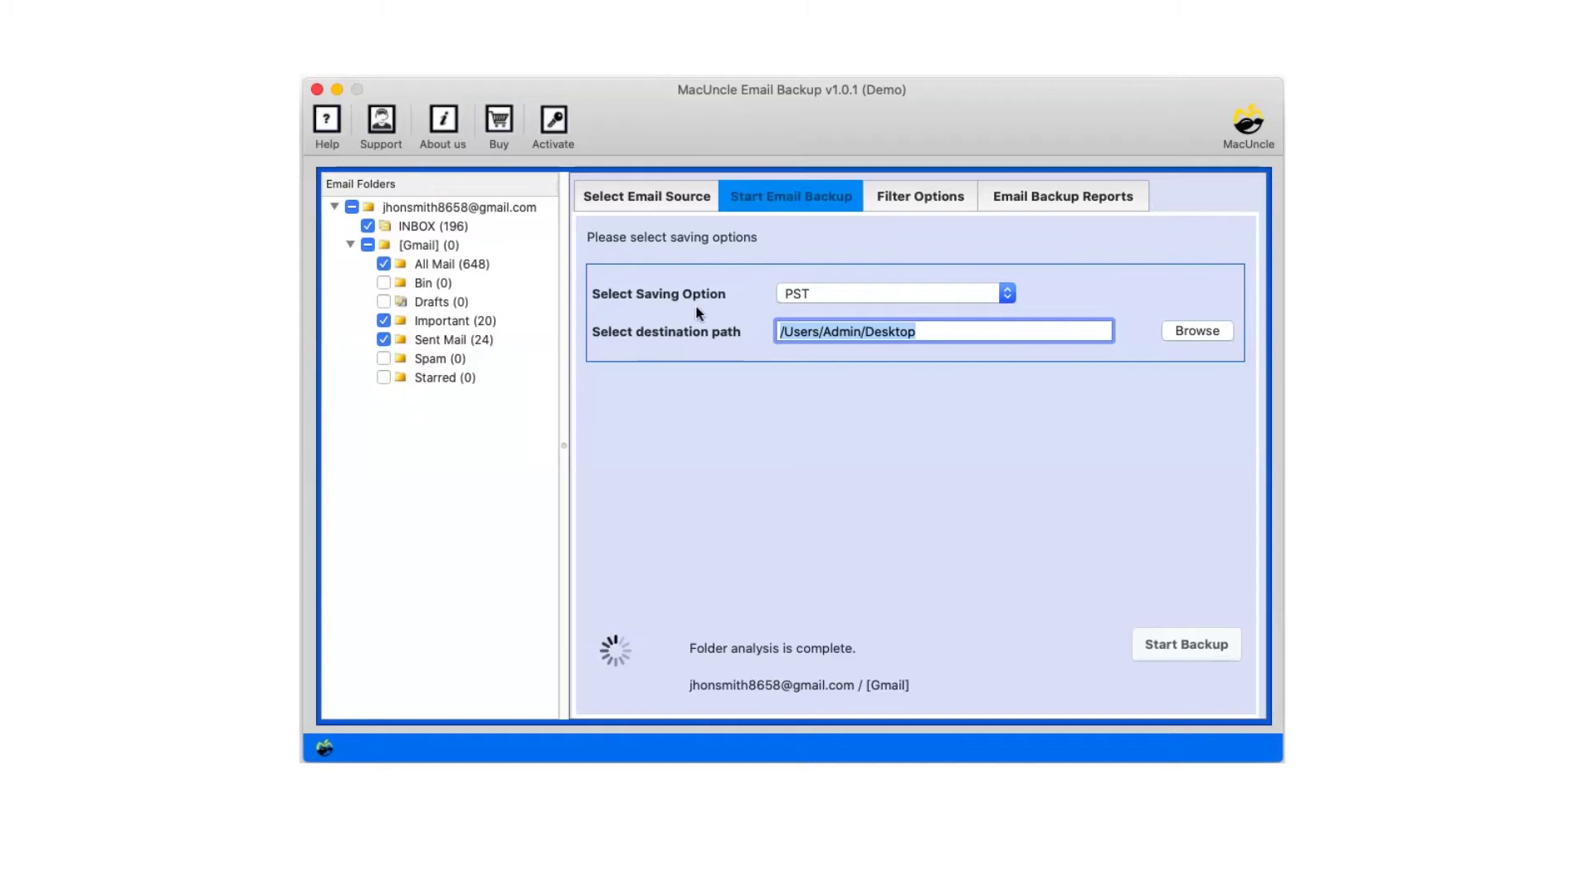
click(1004, 291)
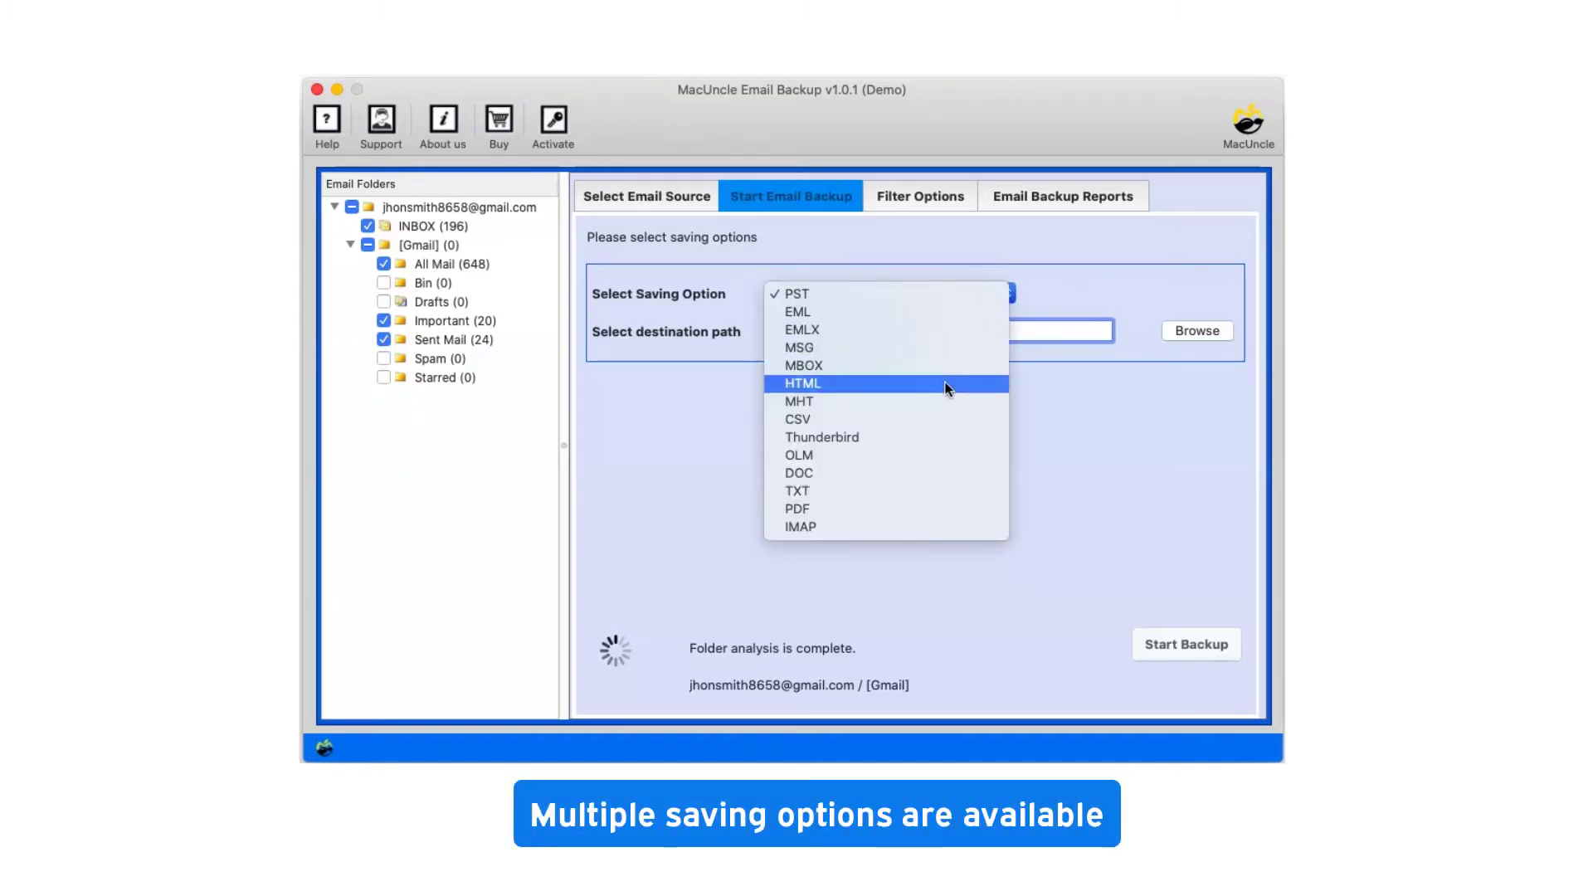
Step: Save as PDF into Desktop/Output, naming files by Subject + Date (dd-mm-yyyy)
click(881, 505)
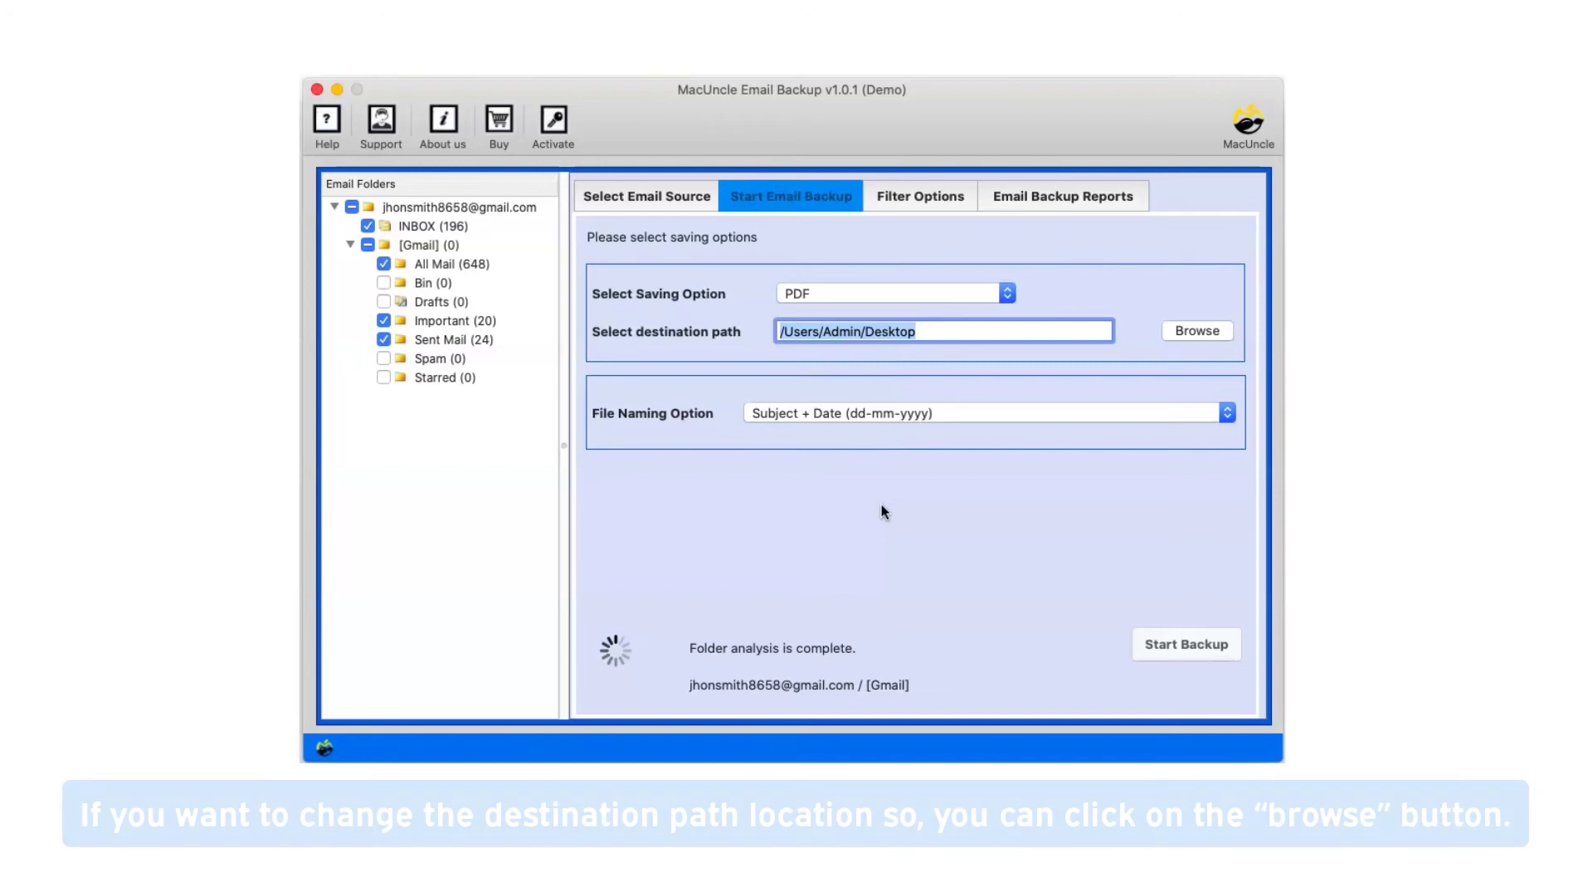
click(1200, 331)
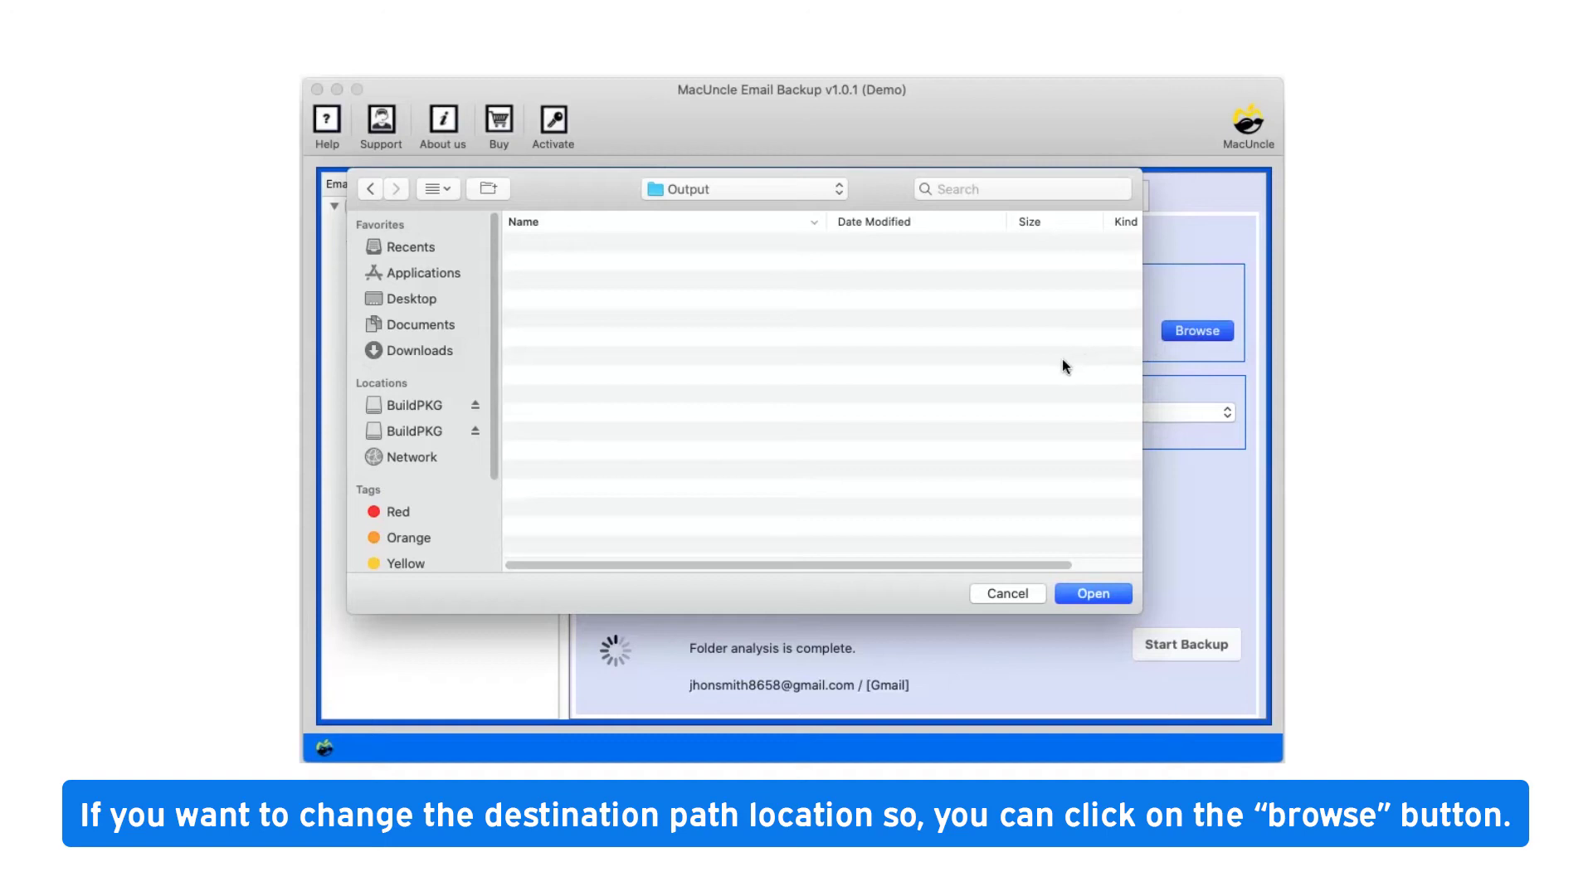
click(1095, 591)
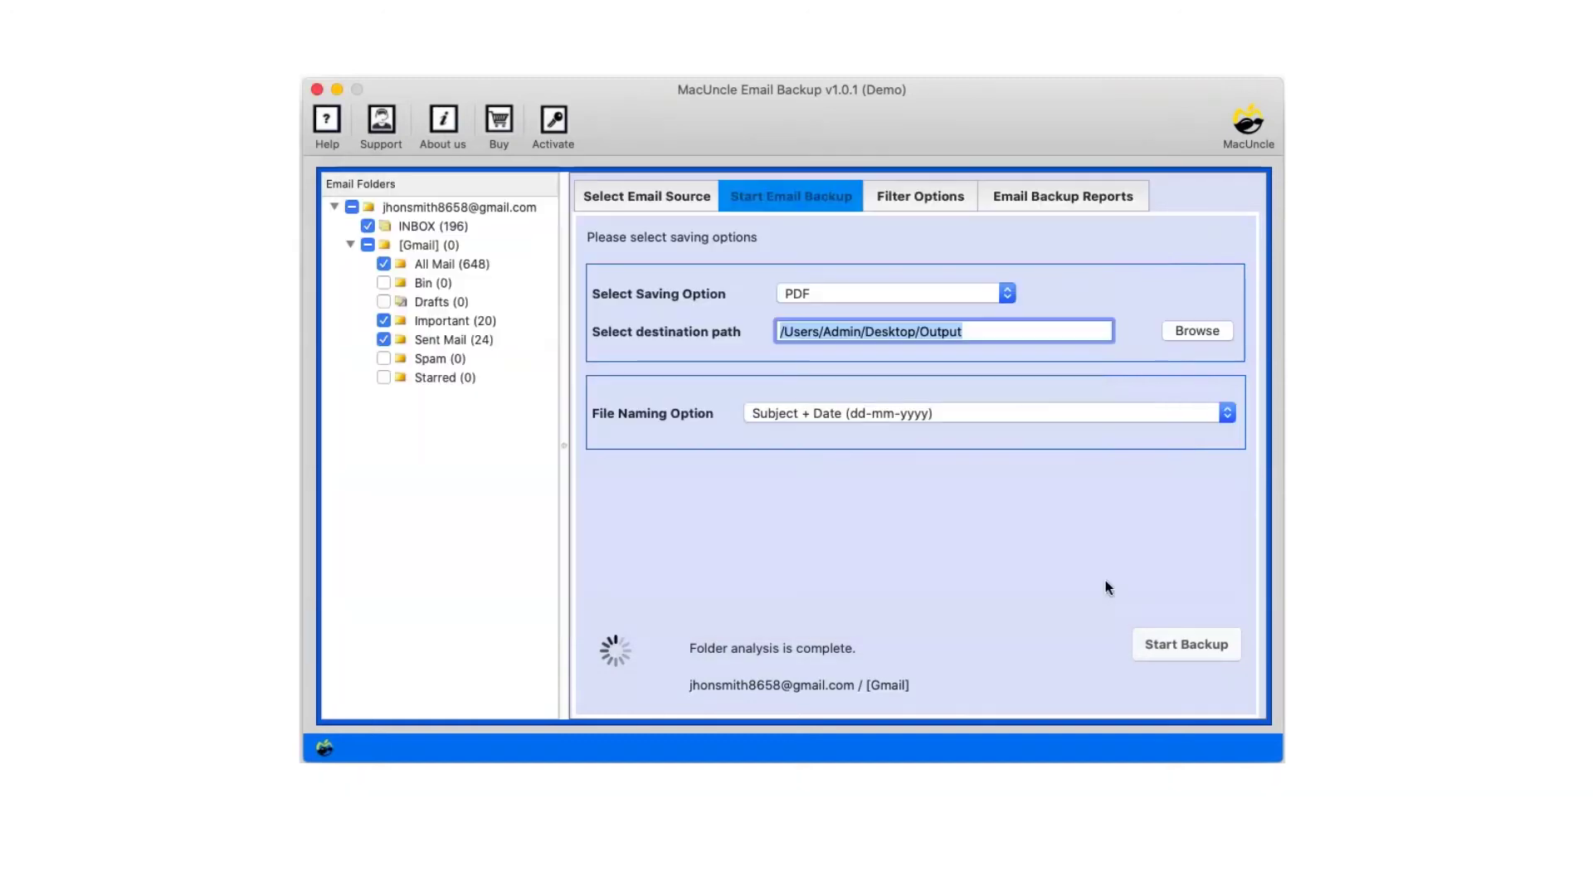
click(1224, 413)
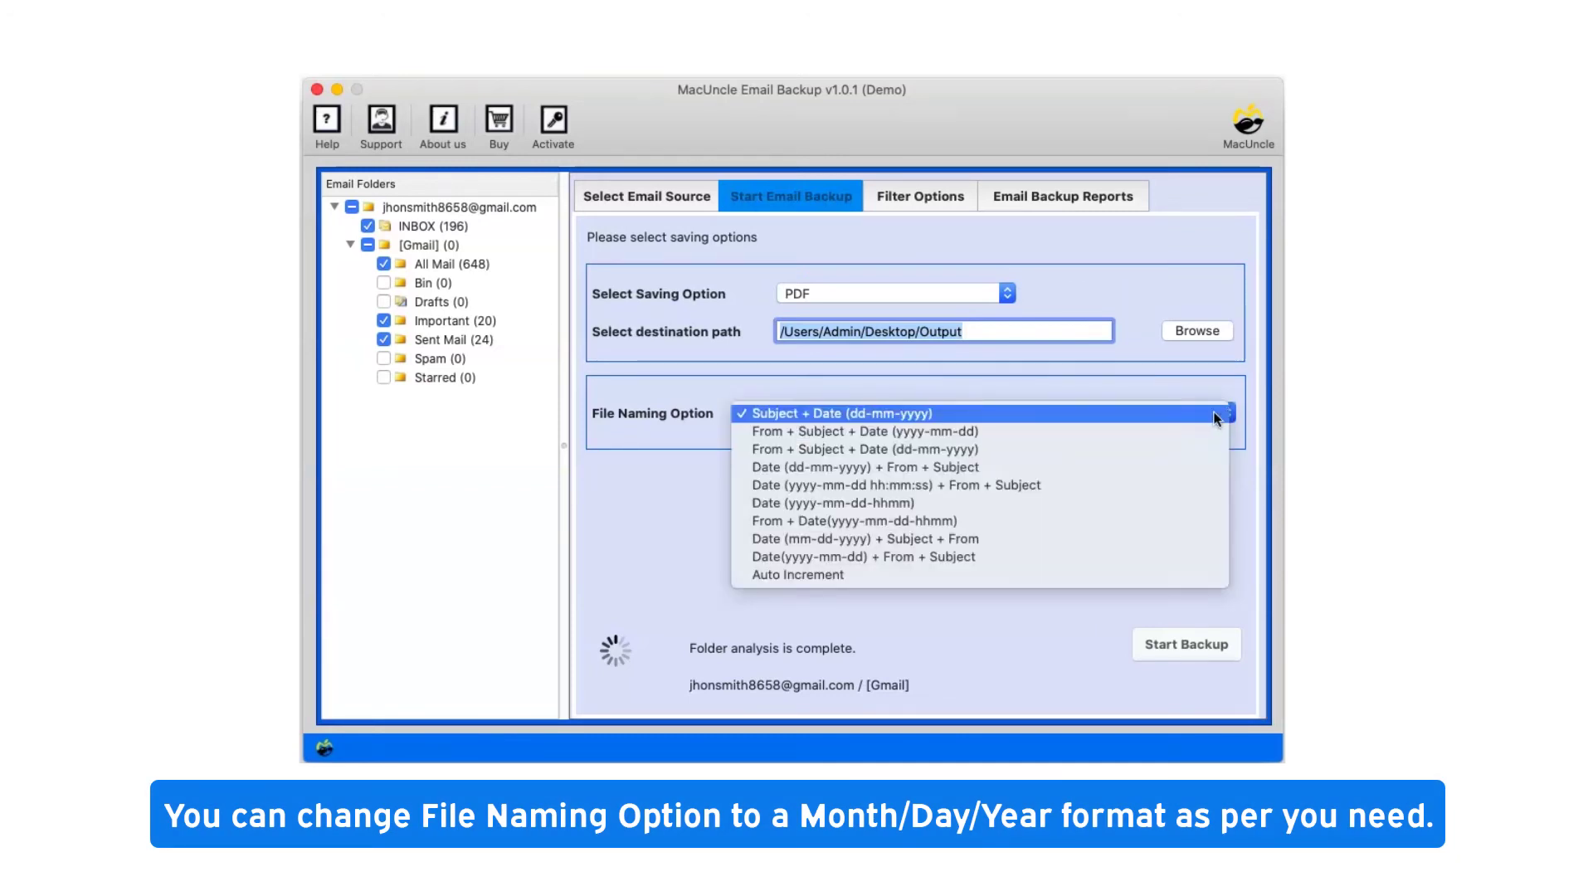
click(1092, 412)
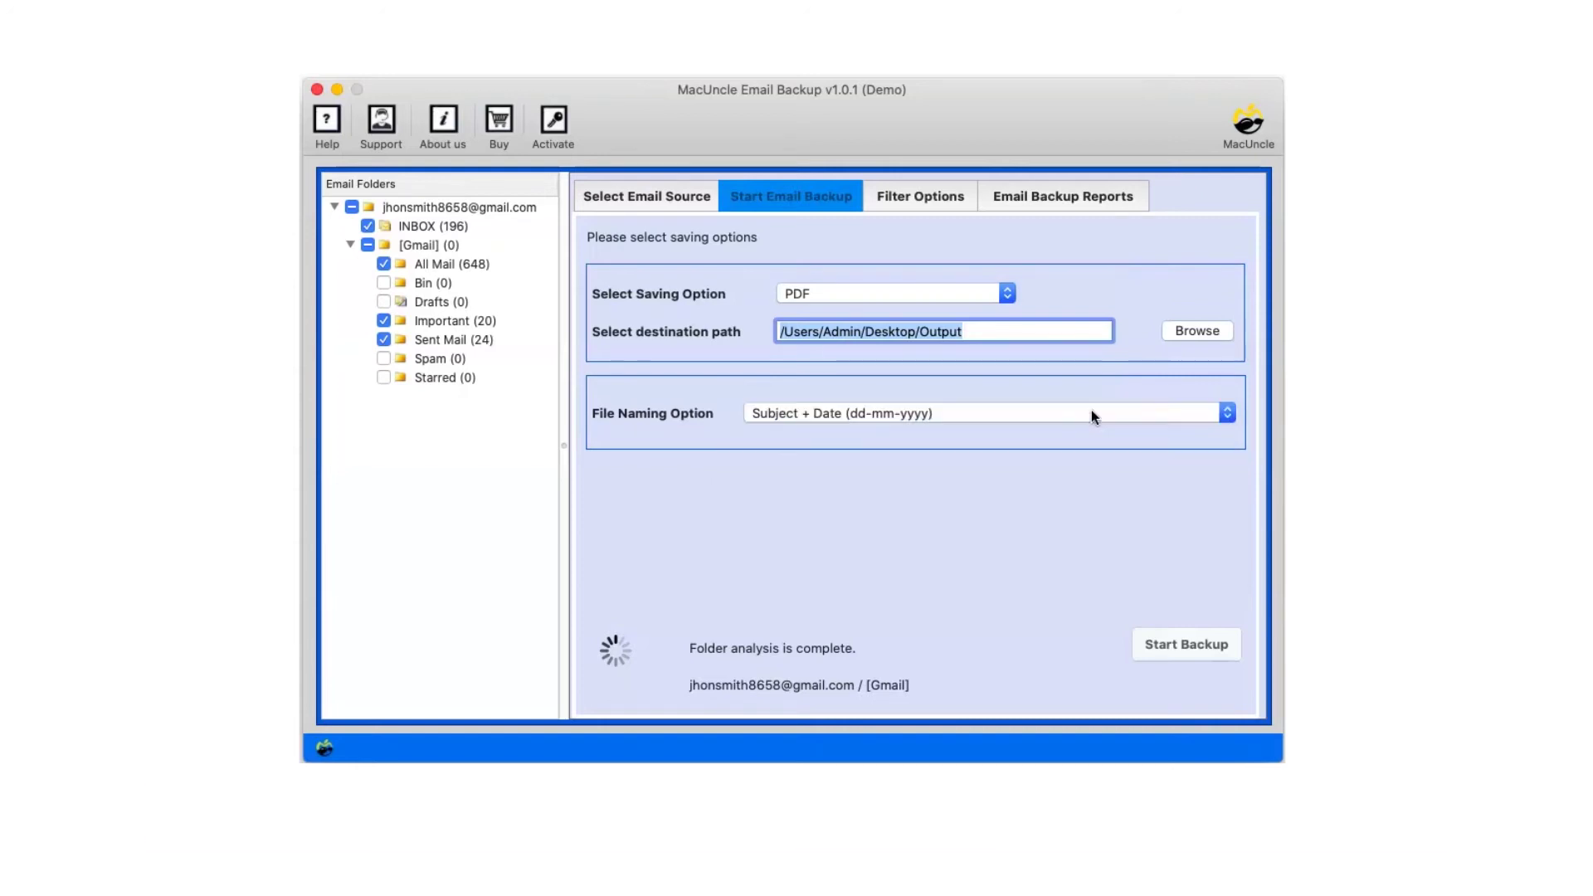
Step: In Filter Options, switch the date/sender/recipient/subject filters on and back off
click(911, 195)
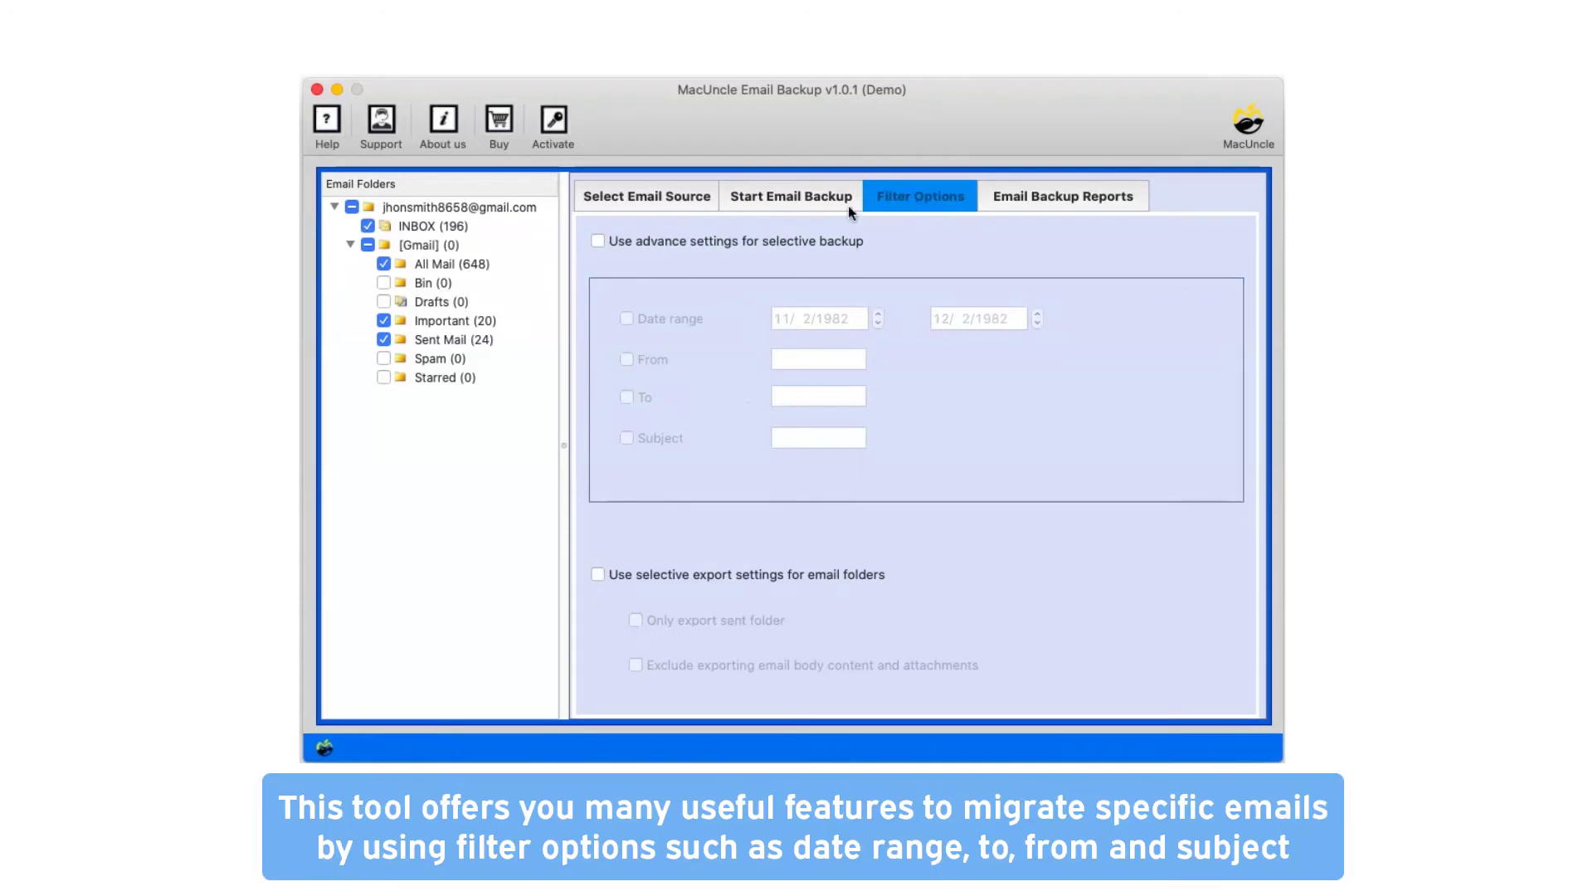
click(597, 242)
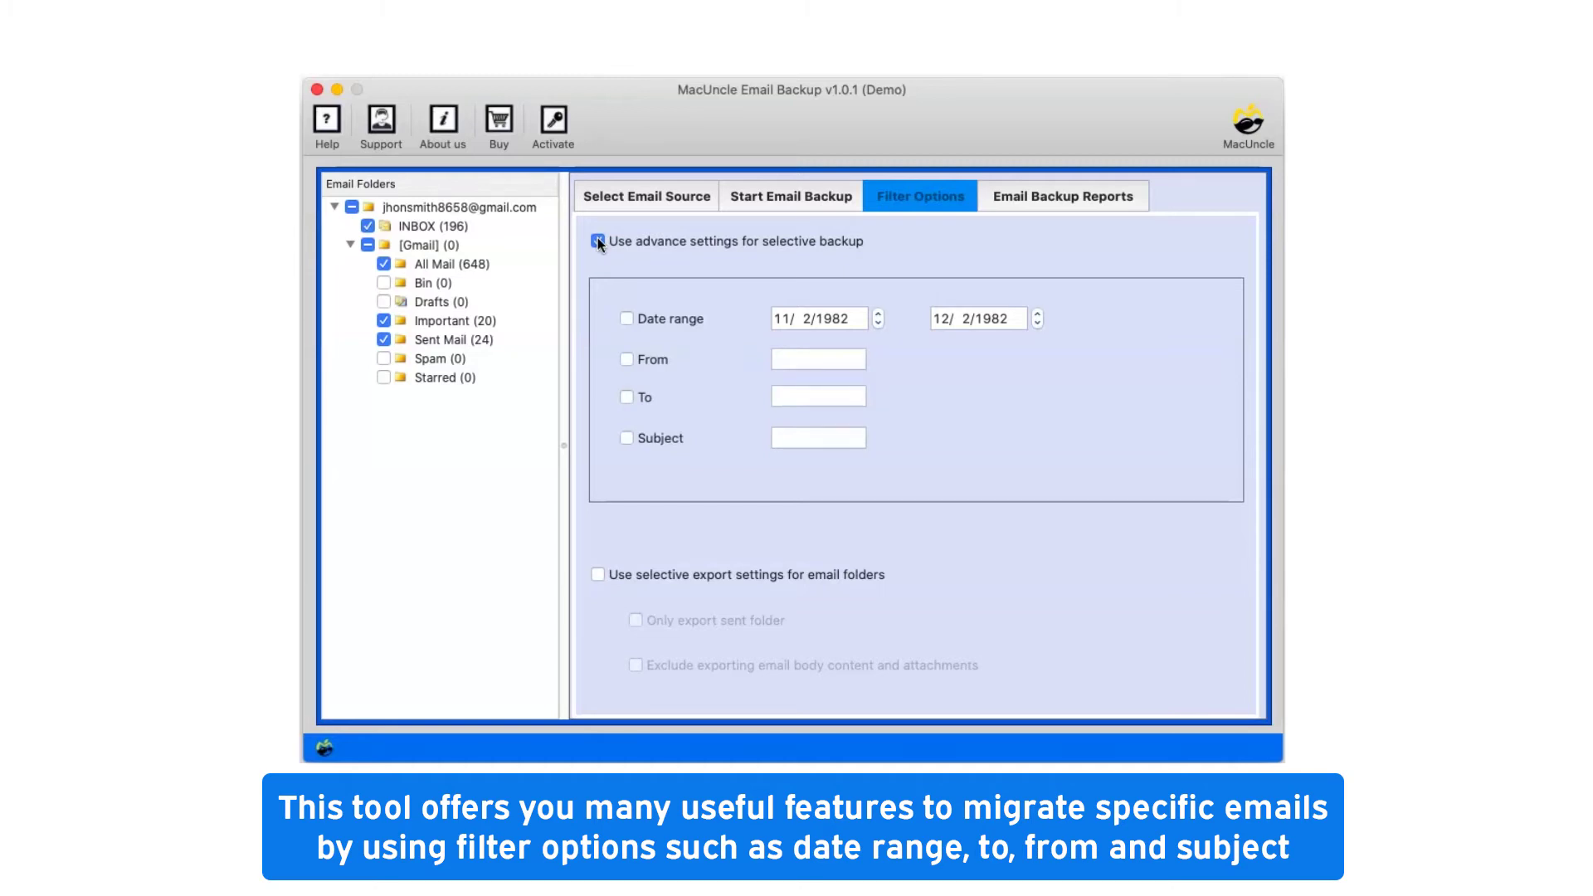
click(598, 240)
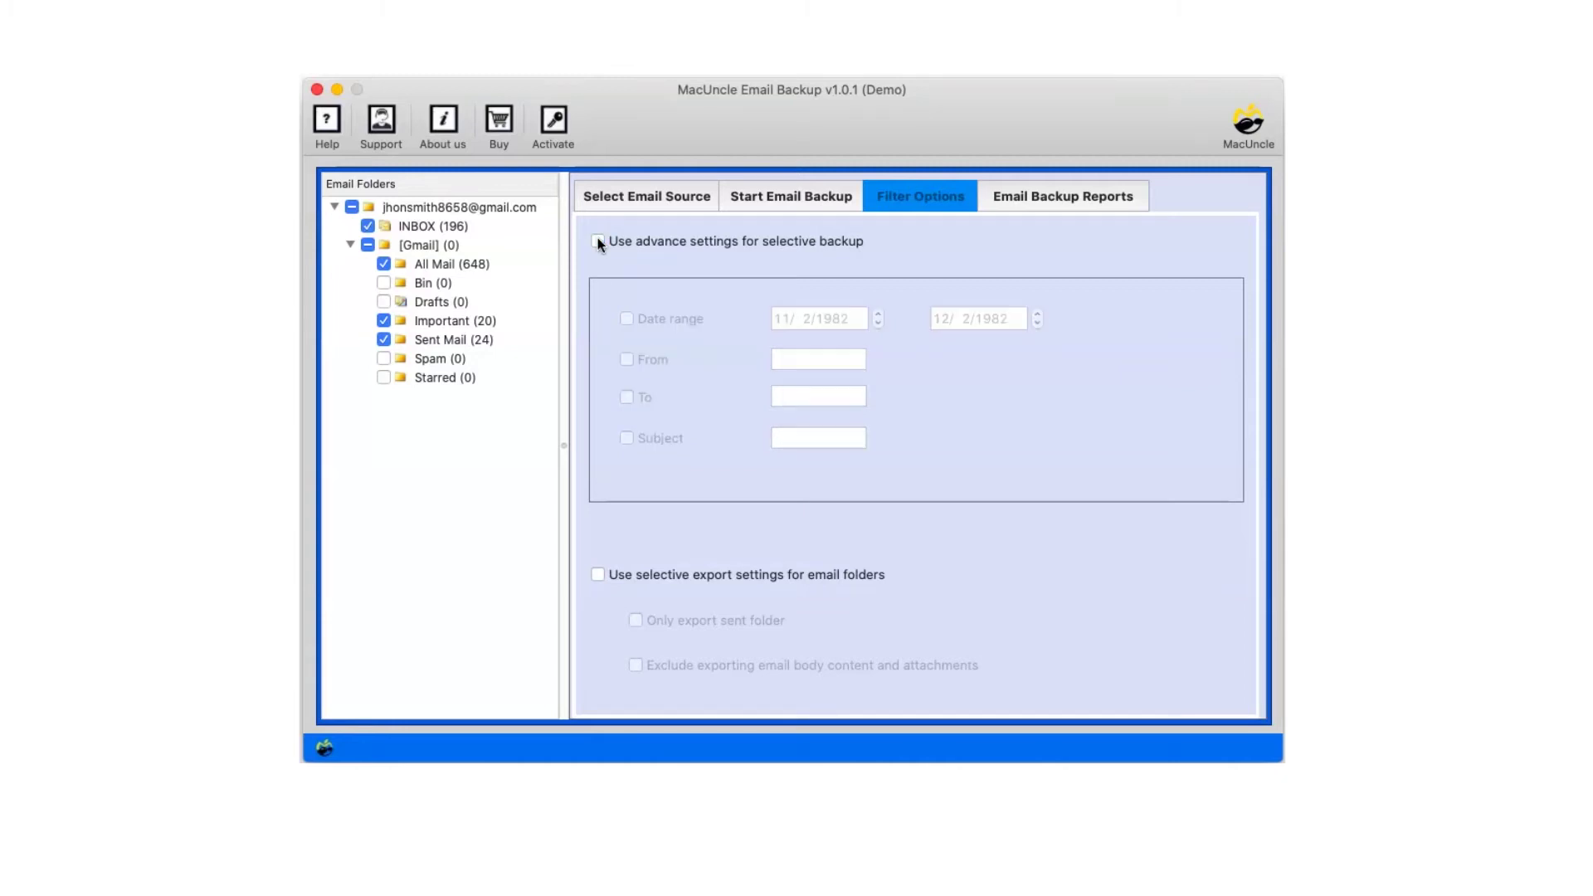
Step: Try the folder-specific export with sent-only restriction, then clear both options
click(597, 573)
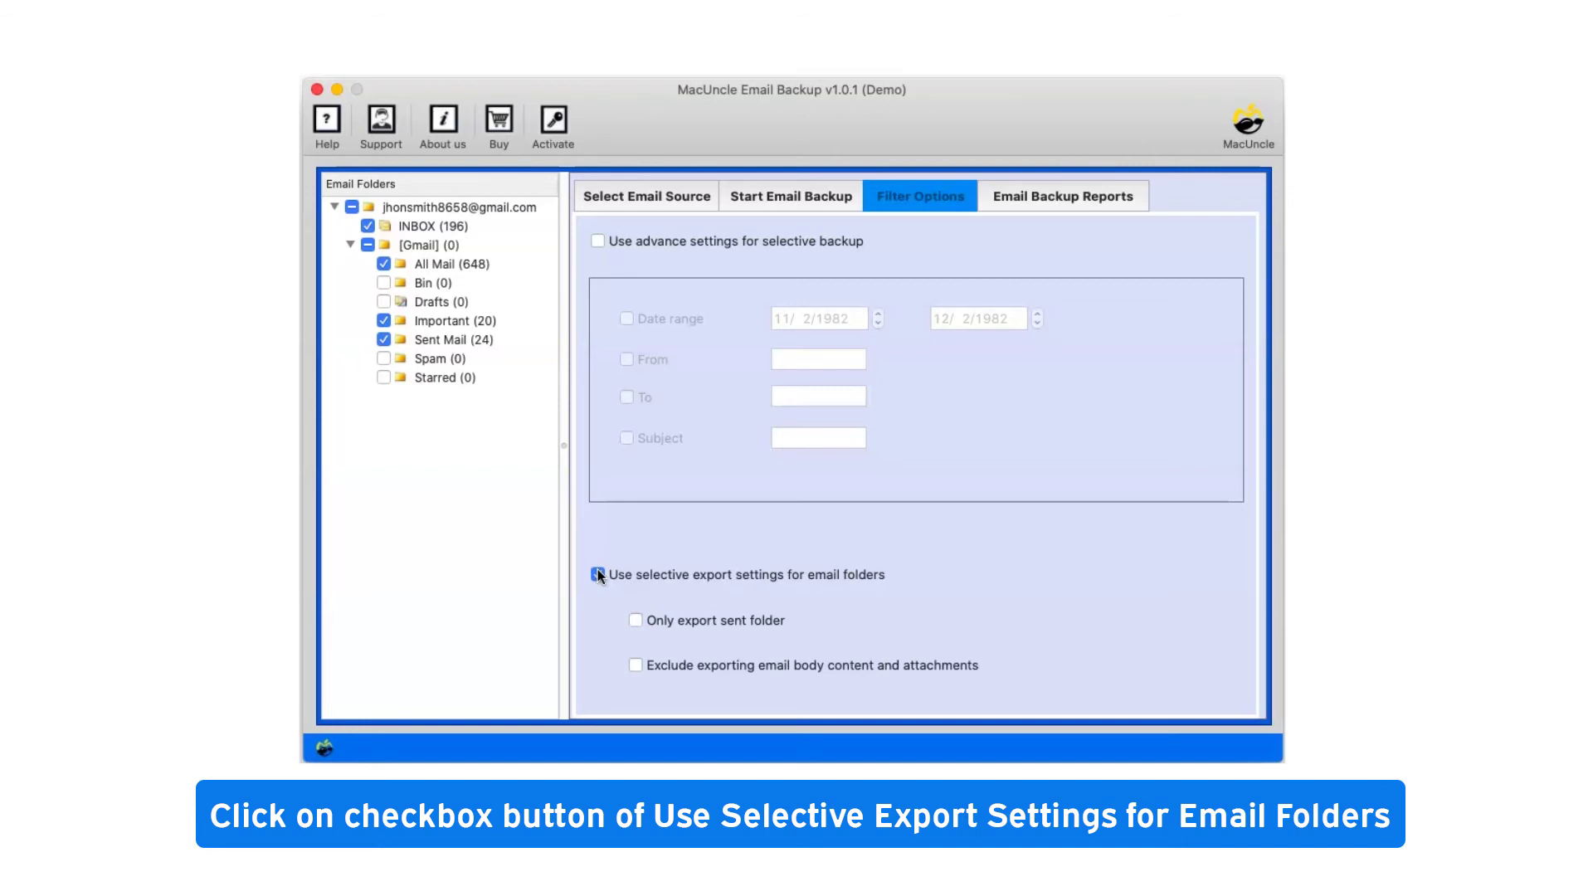
click(635, 619)
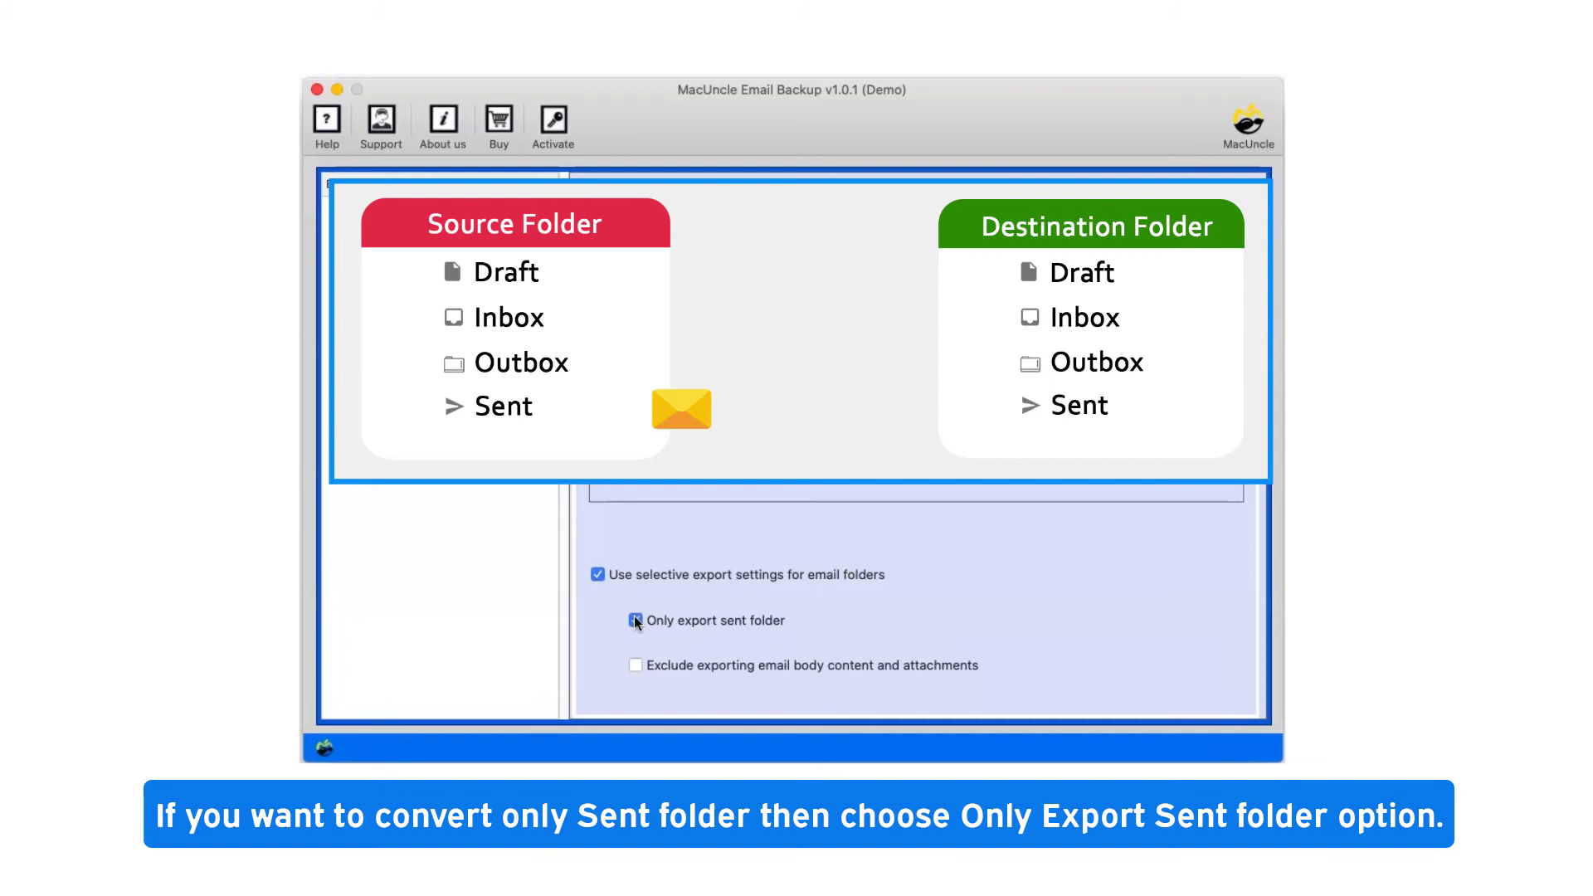
click(635, 620)
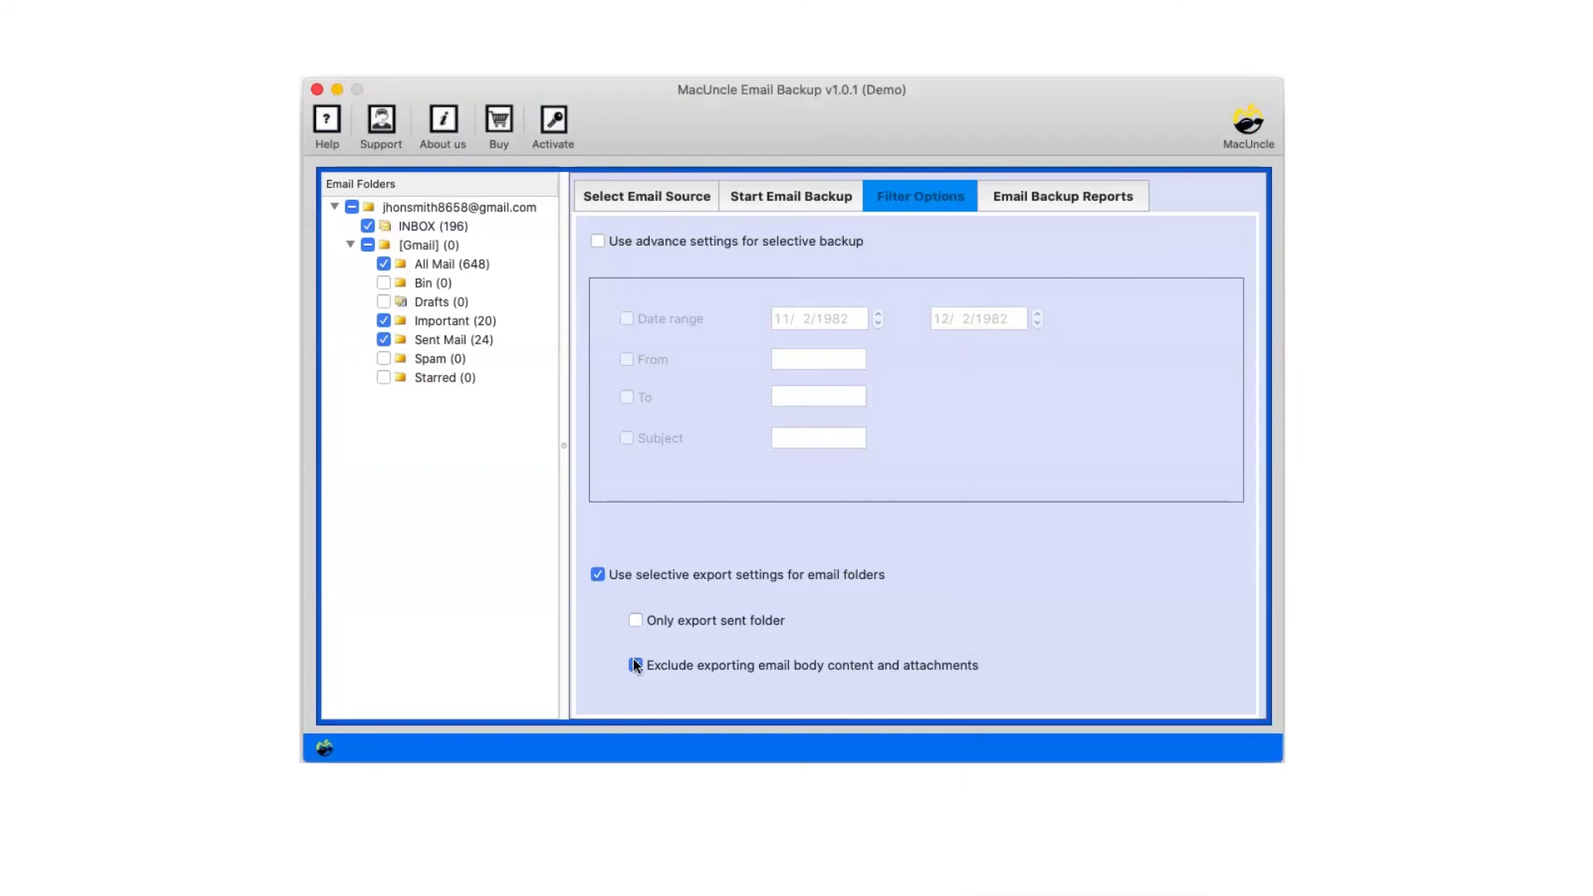
click(599, 574)
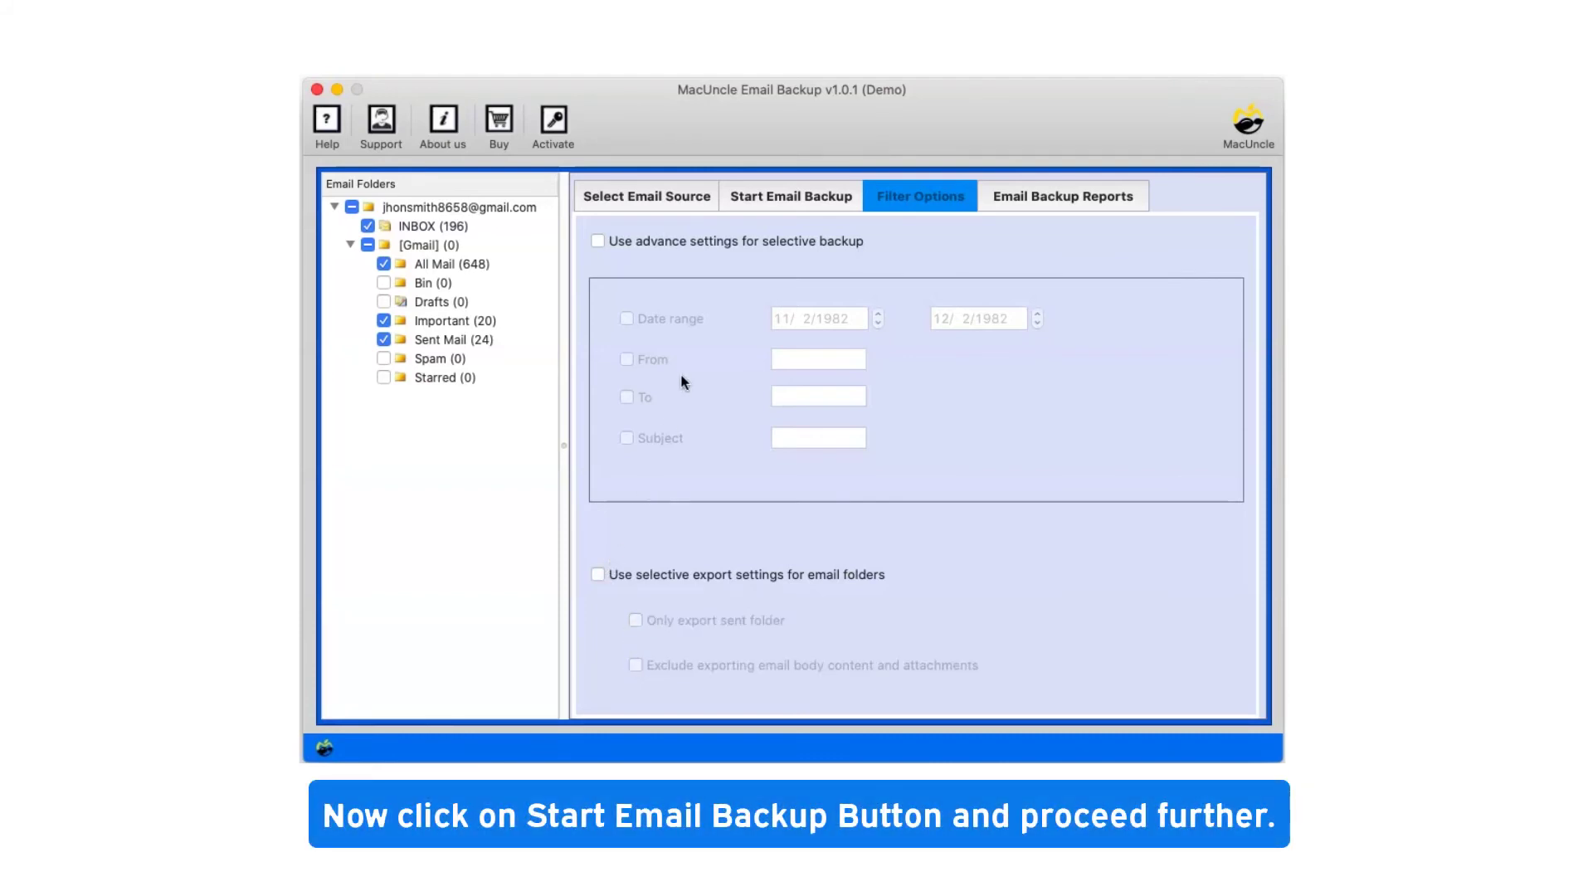
Step: Run the PDF backup of the four folders and acknowledge Conversion Complete
click(794, 198)
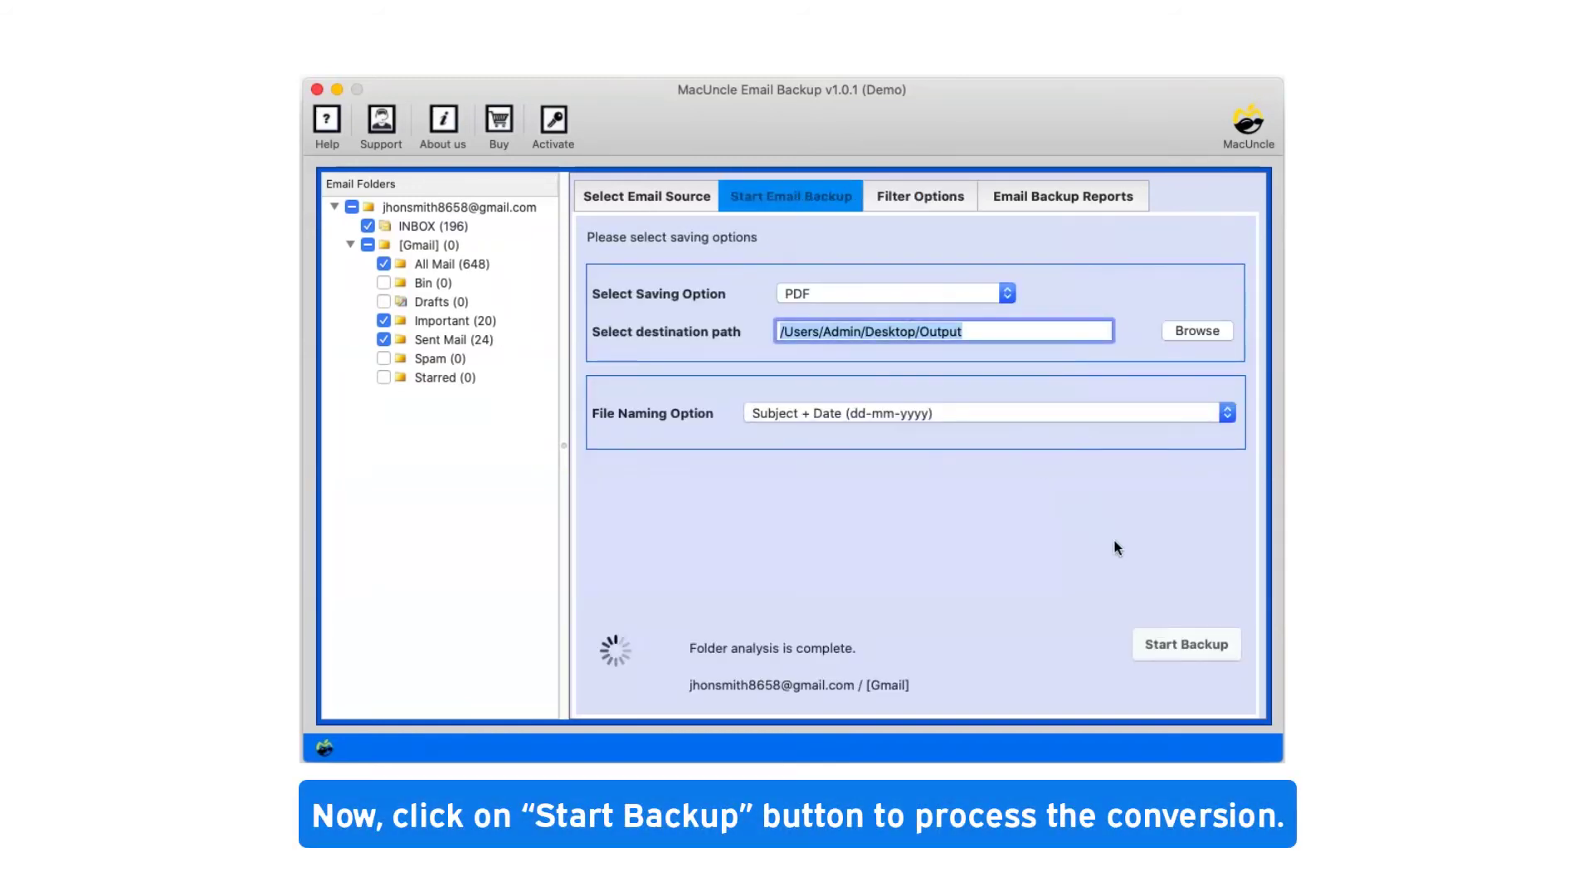
click(1183, 646)
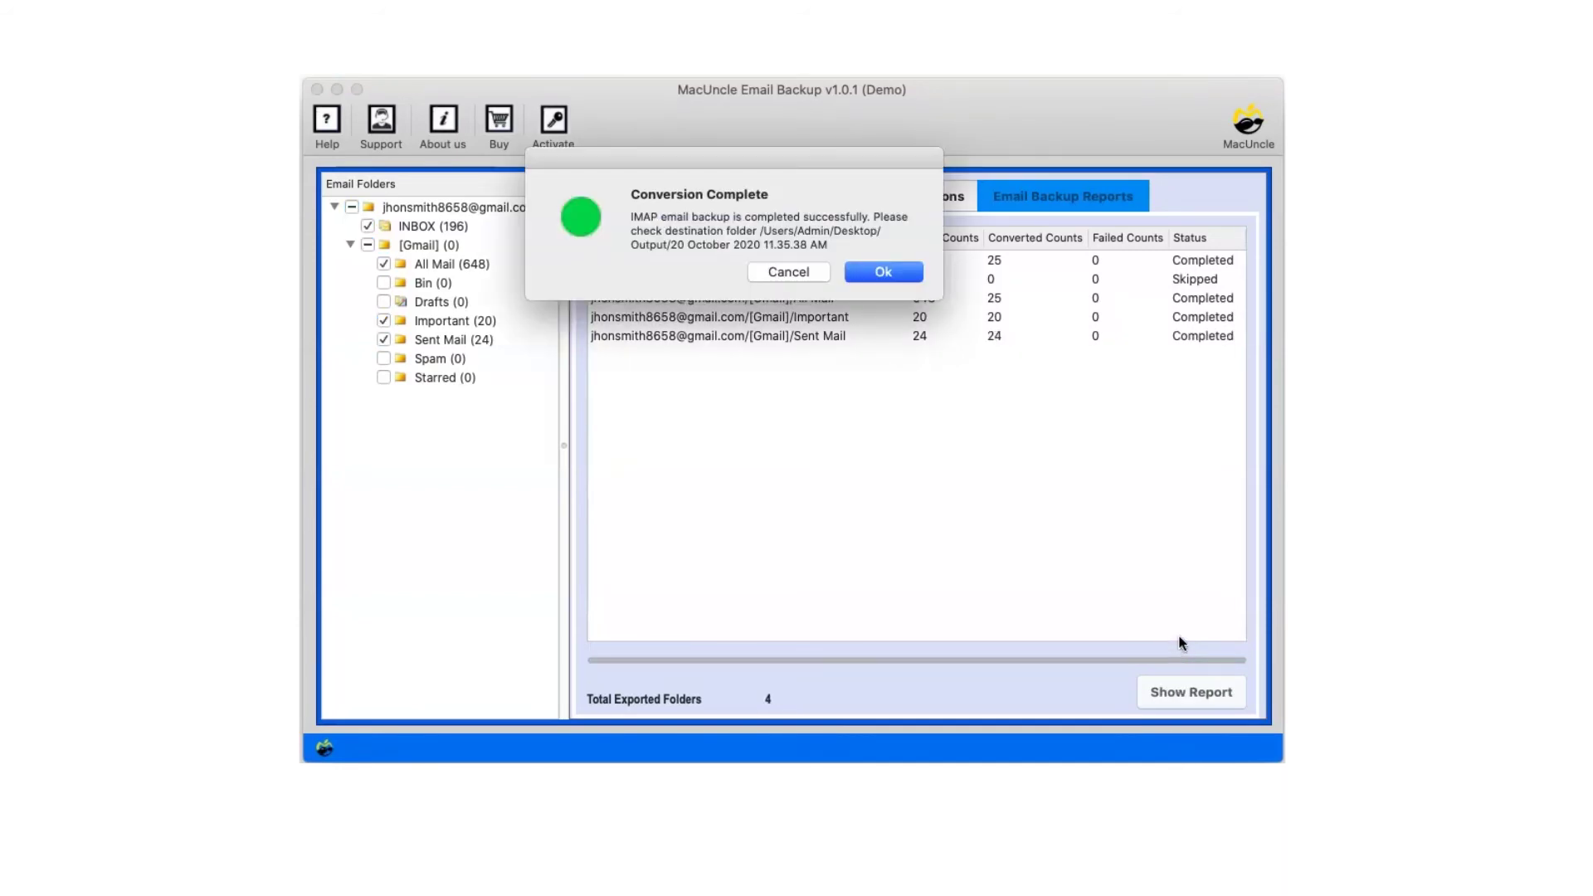
click(886, 272)
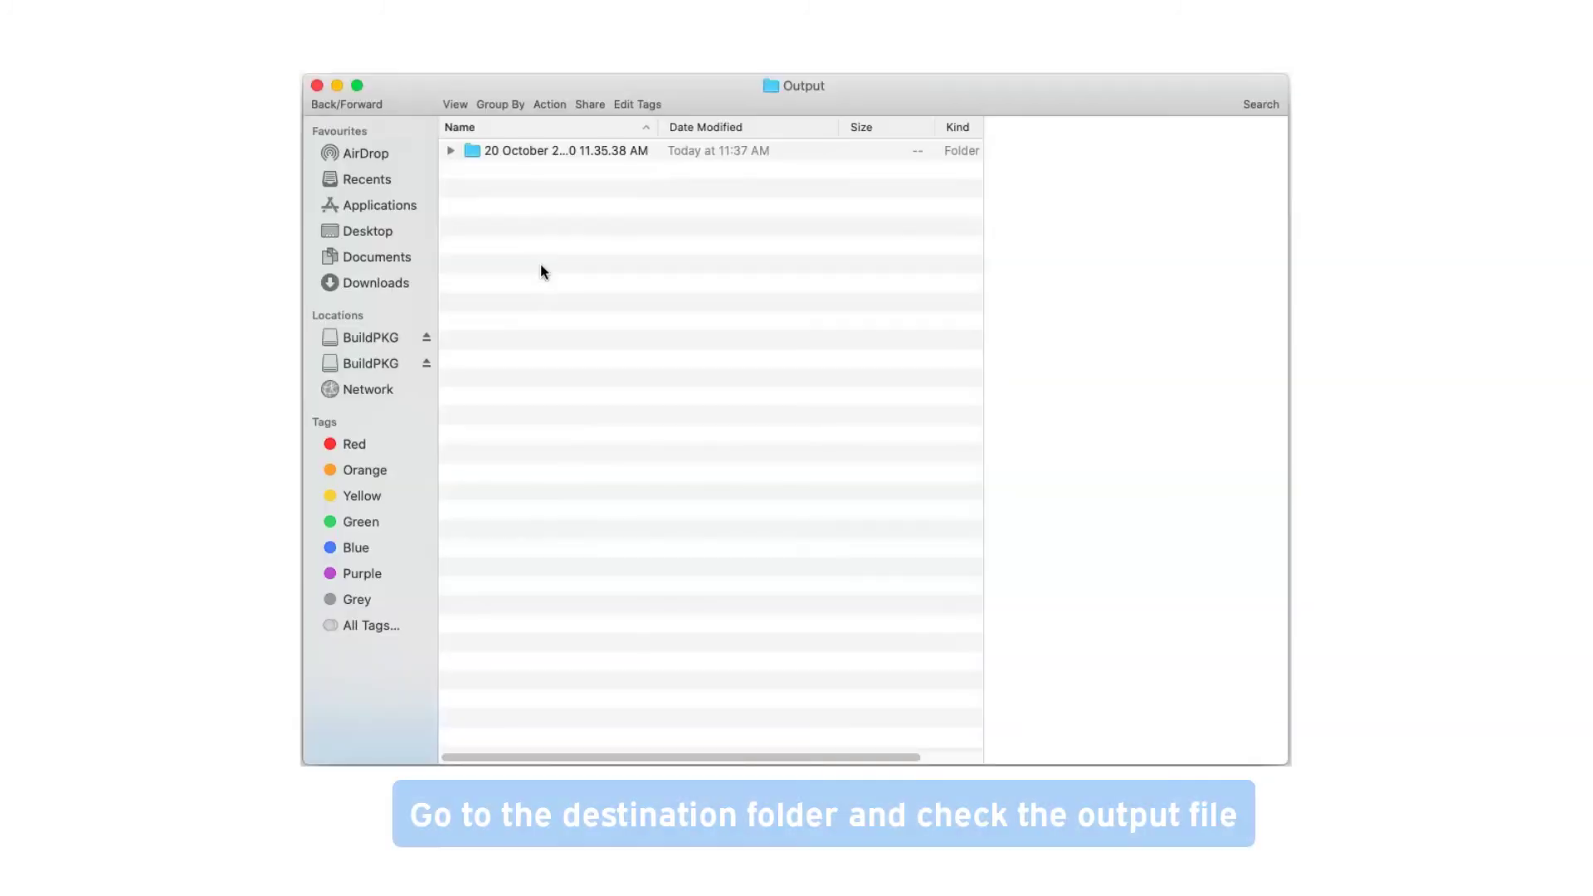
Step: Open the dated folder's INBOX in Finder and preview a converted PDF email
double_click(475, 159)
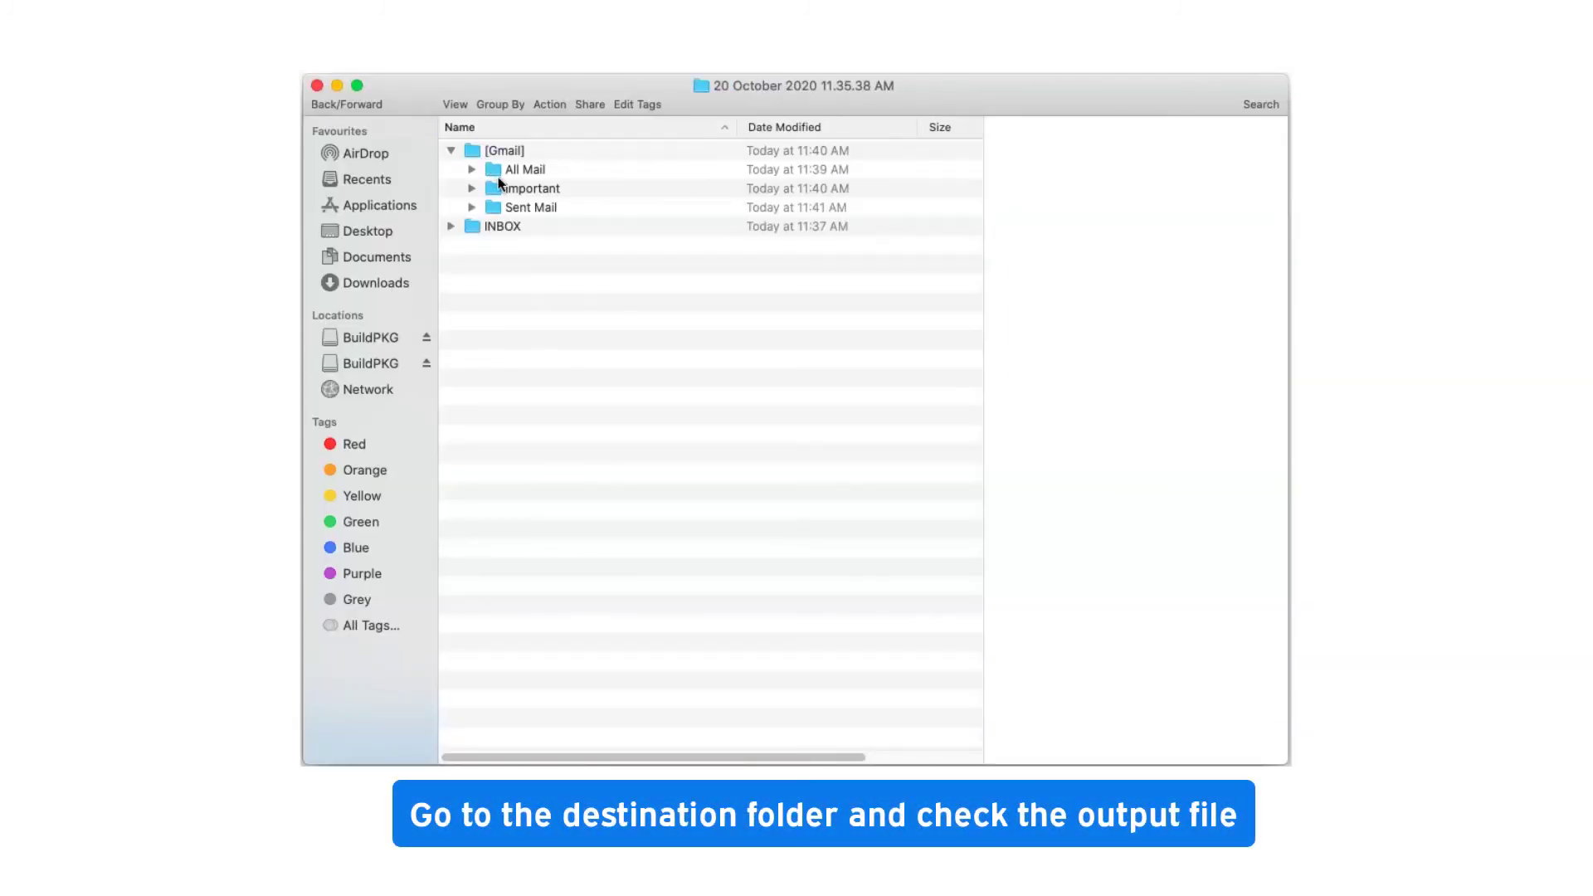
double_click(473, 224)
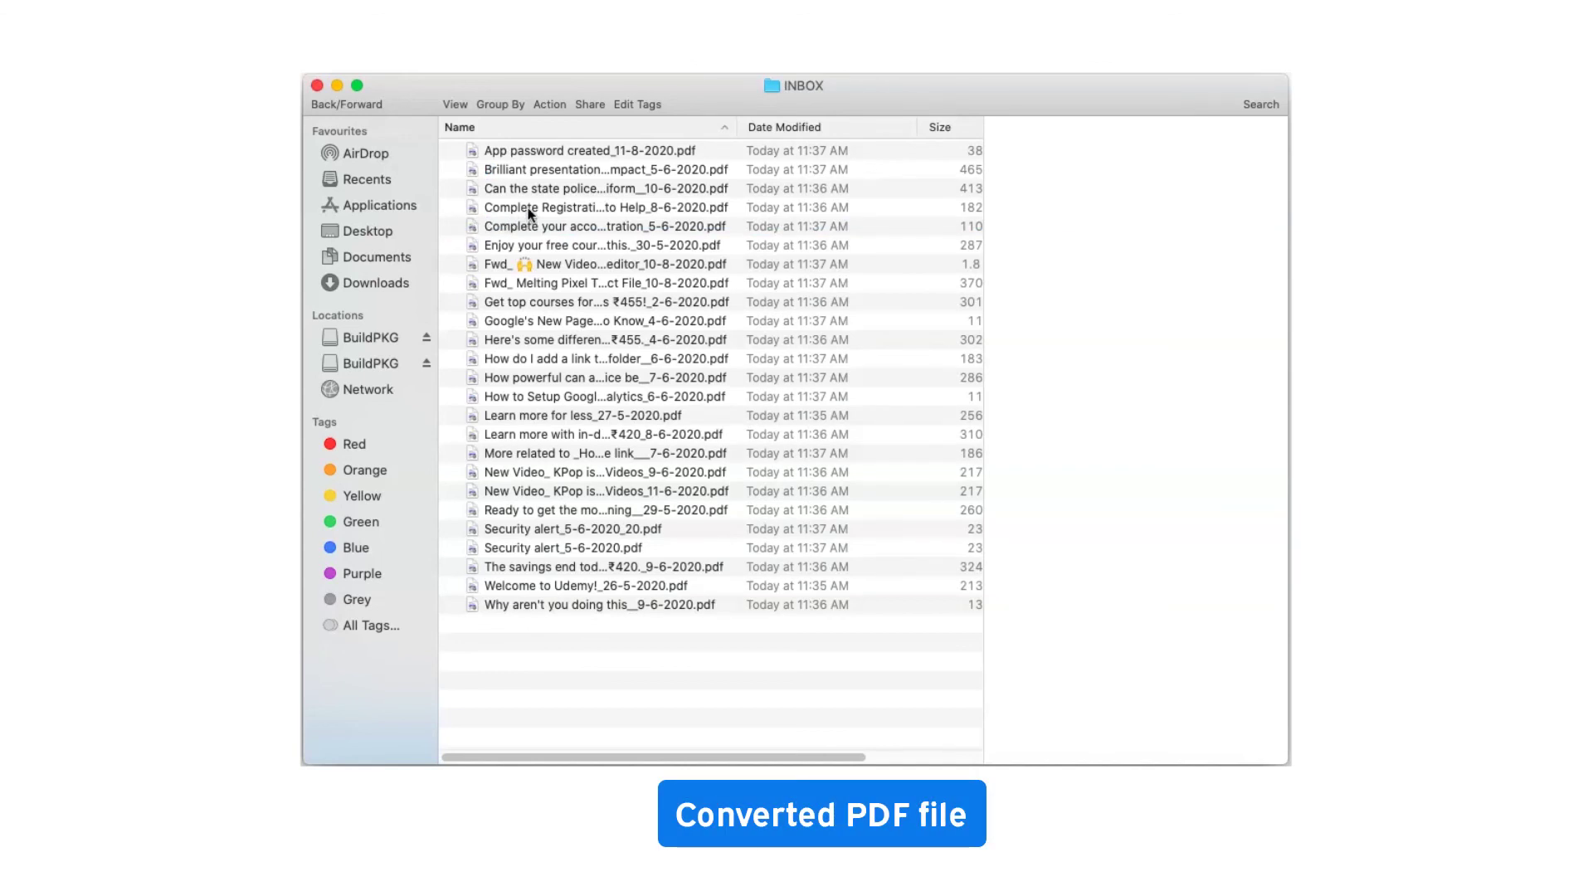
click(528, 207)
click(528, 207)
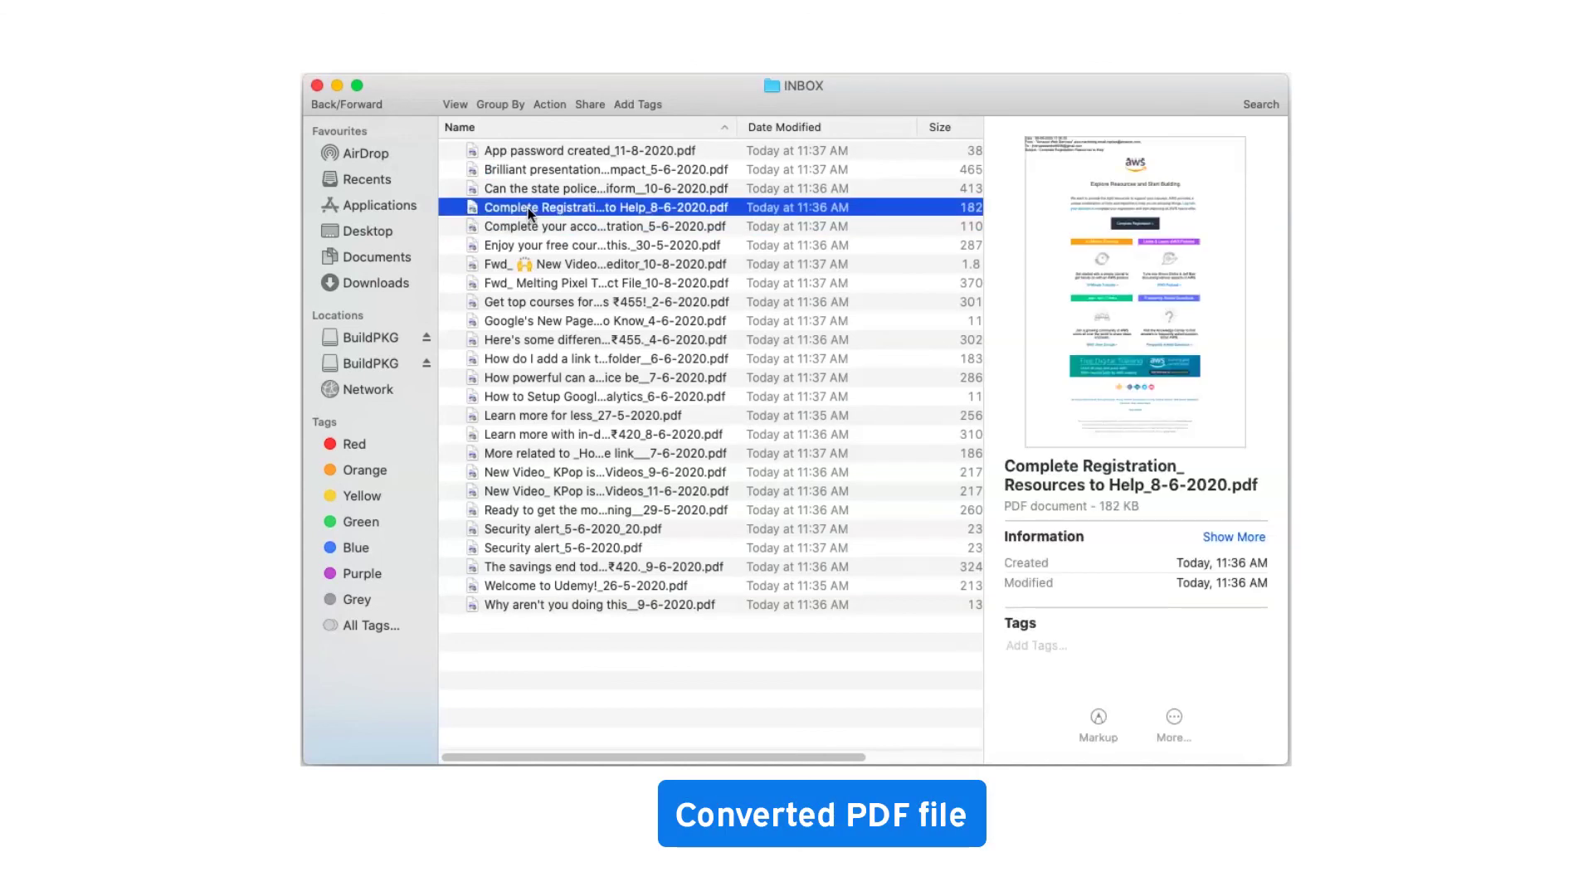